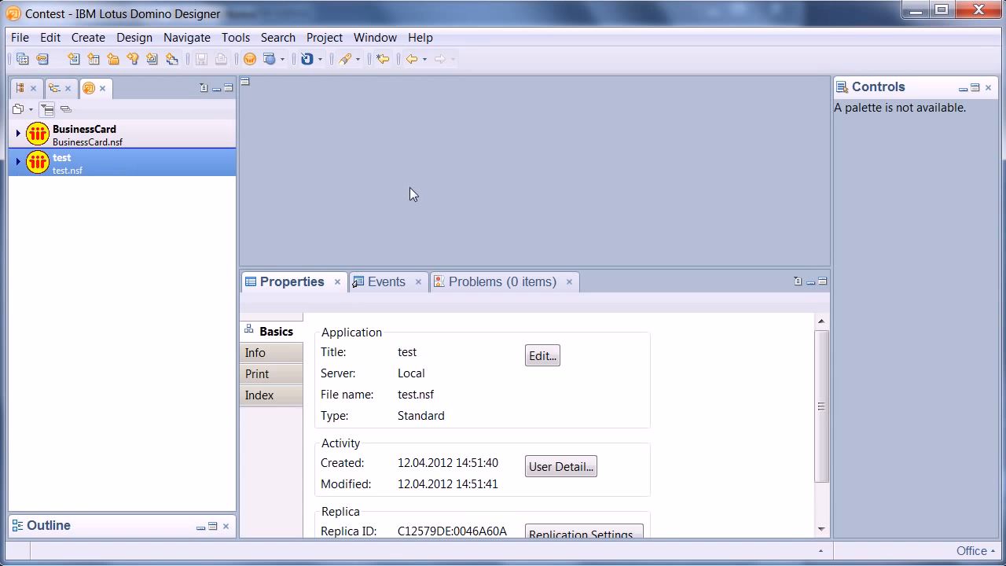
# Create a blank local application titled test2 with file name test2.nsf and add it to the Contest working set
pyautogui.hotkey('ctrl', 'n')
pyautogui.press('Tab')
pyautogui.write('test2')
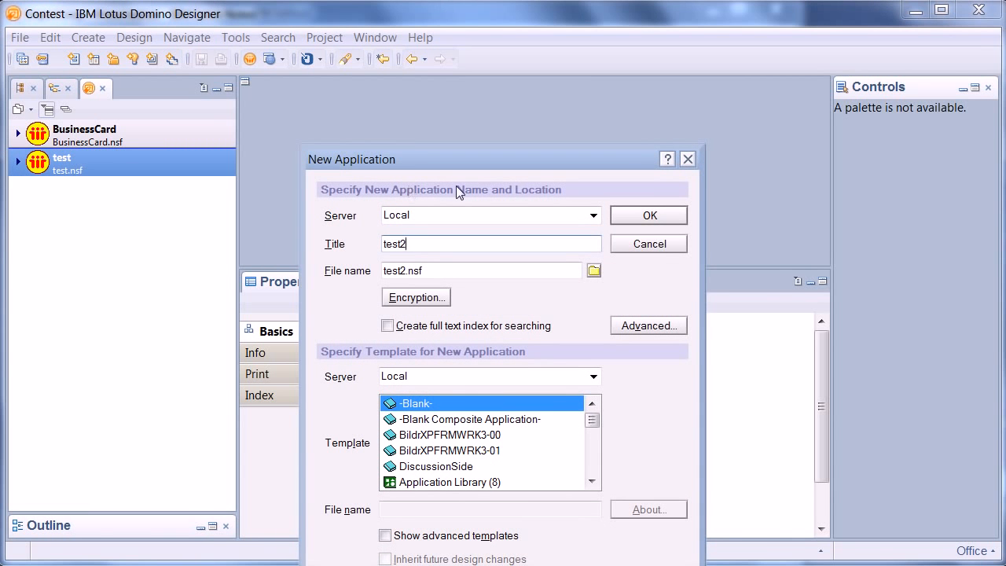
pyautogui.click(635, 216)
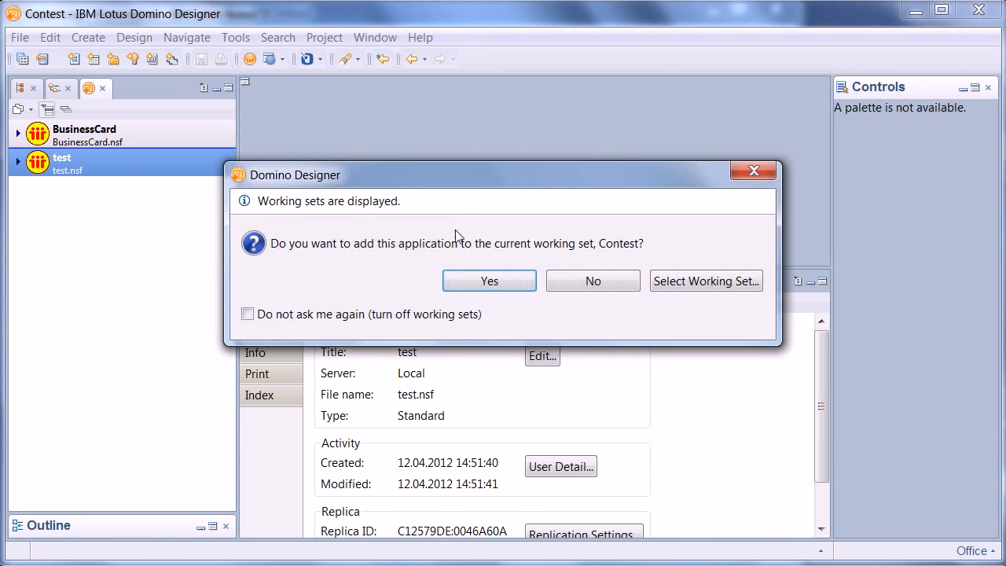
pyautogui.click(493, 280)
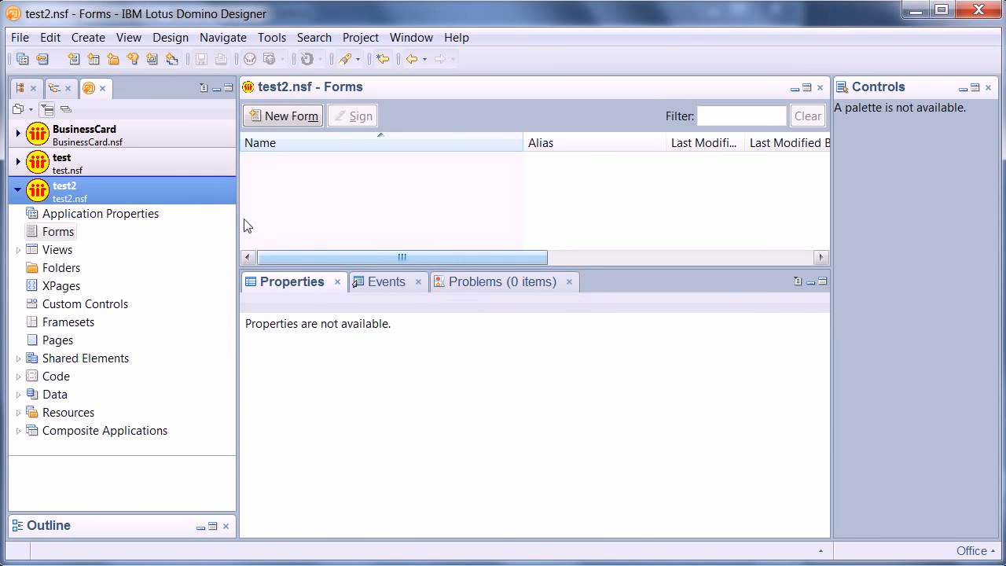
# Add an Anonymous entry to the access control list of test2 and give it Manager access
pyautogui.click(71, 200)
pyautogui.rightClick(70, 200)
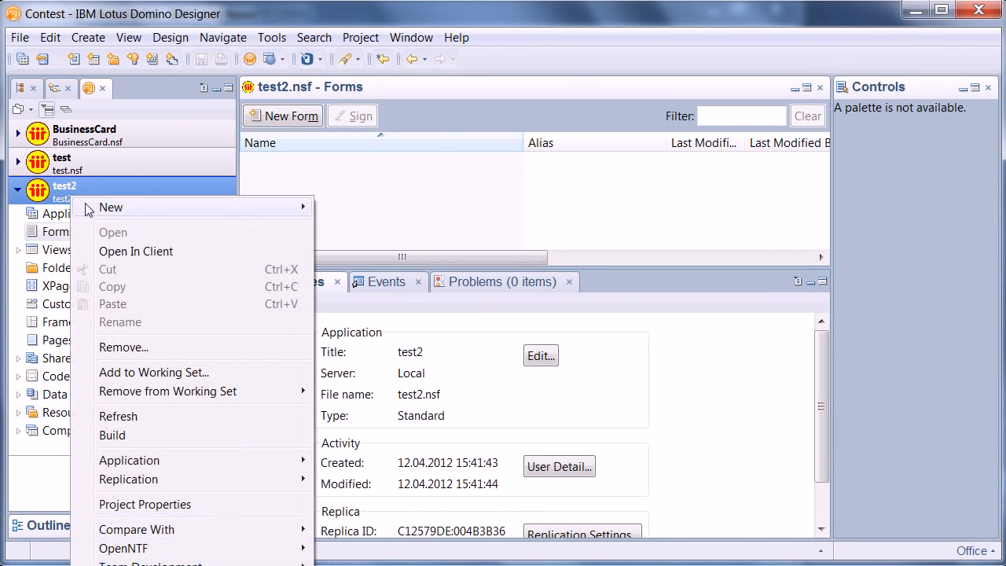
pyautogui.moveTo(299, 465)
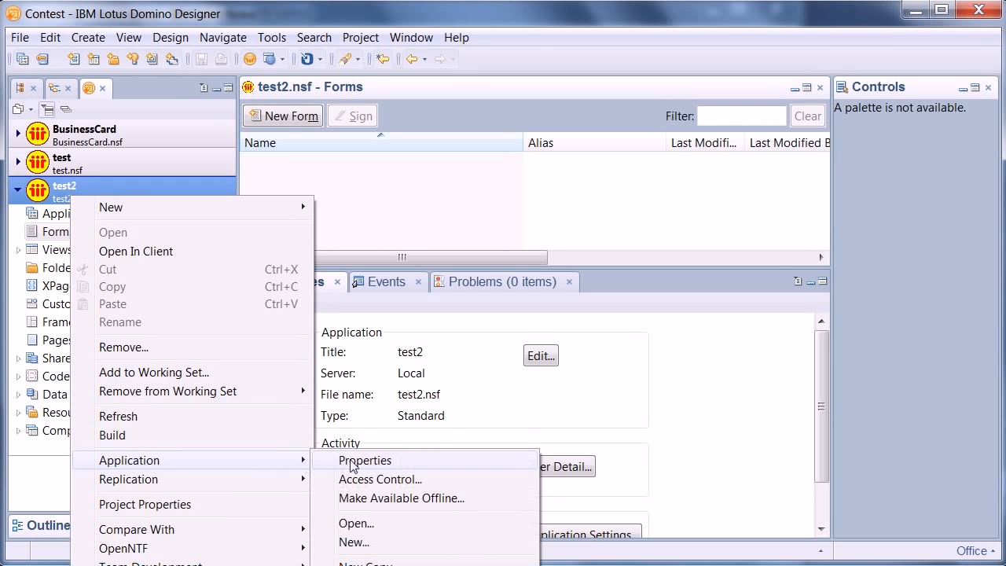
pyautogui.click(374, 480)
pyautogui.moveTo(324, 160); pyautogui.dragTo(287, 55)
pyautogui.click(299, 363)
pyautogui.write('Anonymous')
pyautogui.click(515, 238)
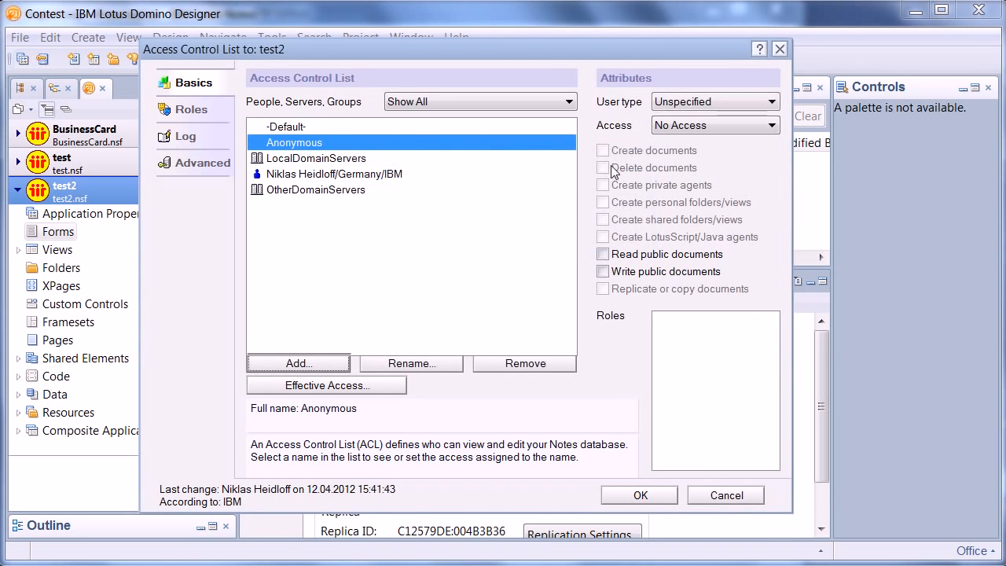
pyautogui.click(677, 126)
pyautogui.click(676, 143)
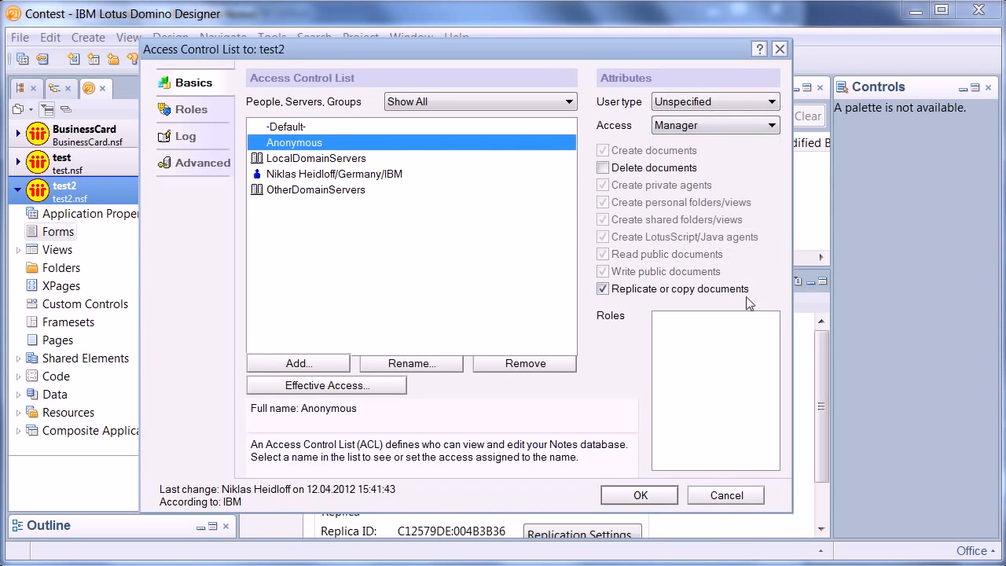
pyautogui.click(638, 495)
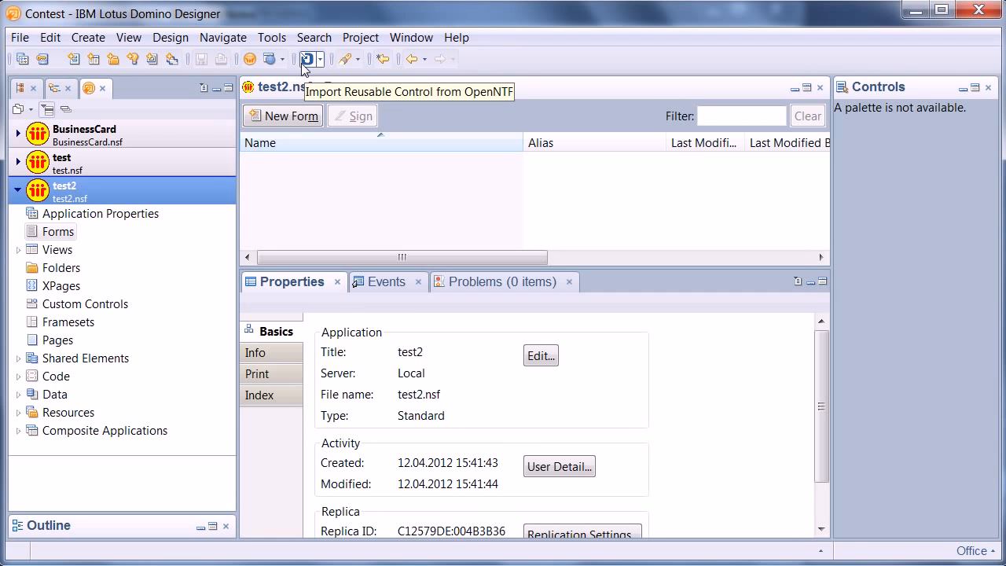
# Start importing a reusable control from OpenNTF into test2 and expand the Apache Catalog
pyautogui.rightClick(70, 192)
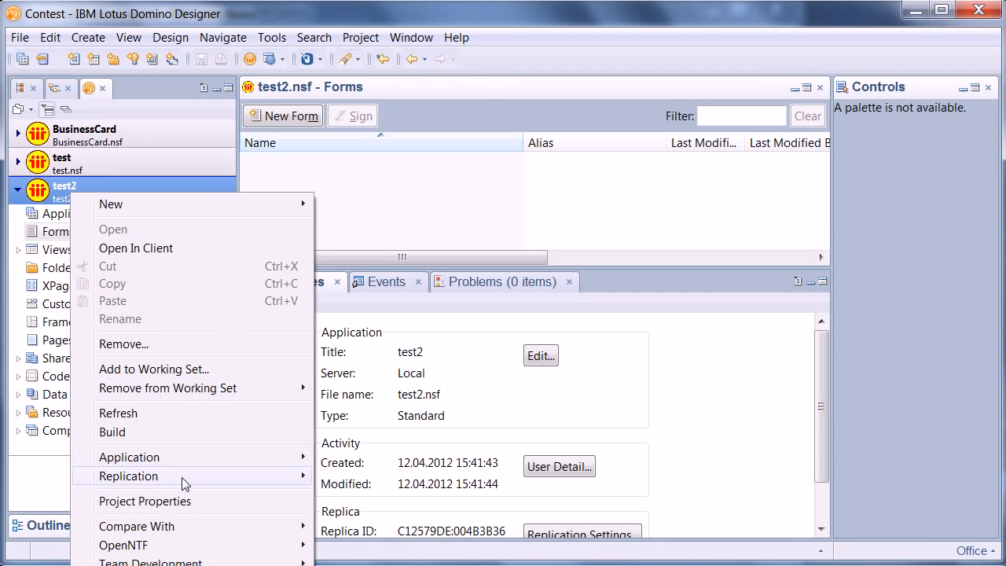
pyautogui.moveTo(200, 546)
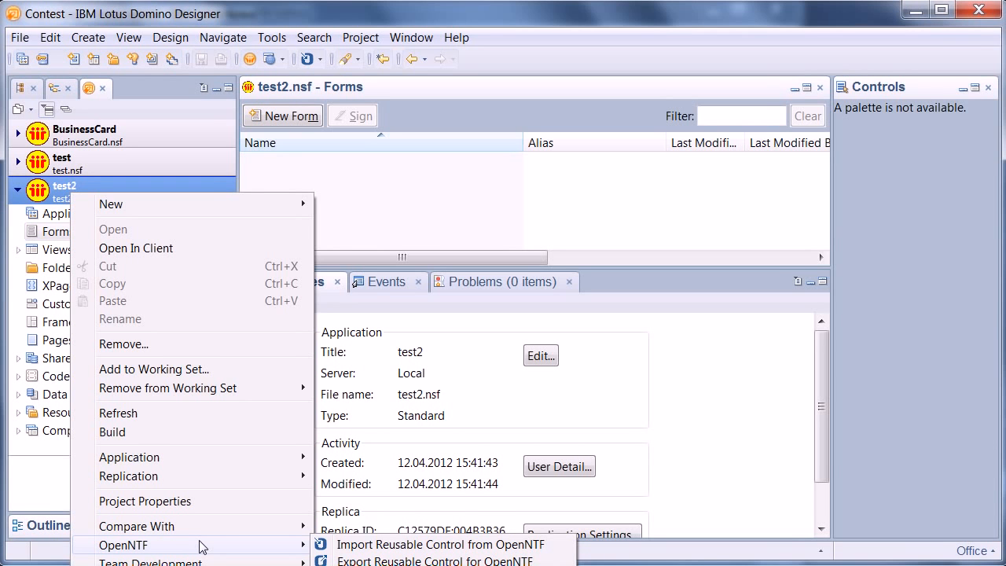
pyautogui.click(350, 553)
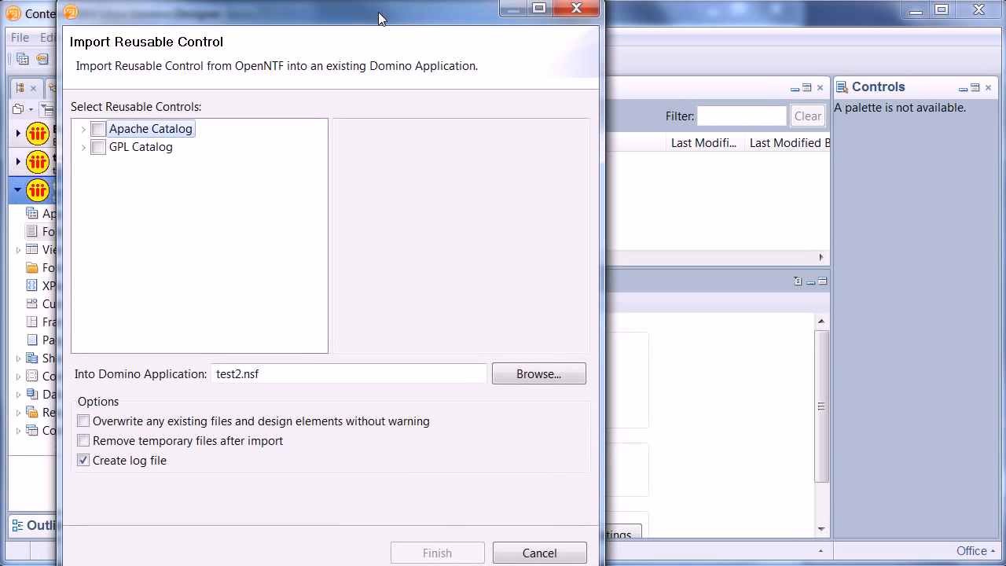
pyautogui.moveTo(378, 17); pyautogui.dragTo(382, 21)
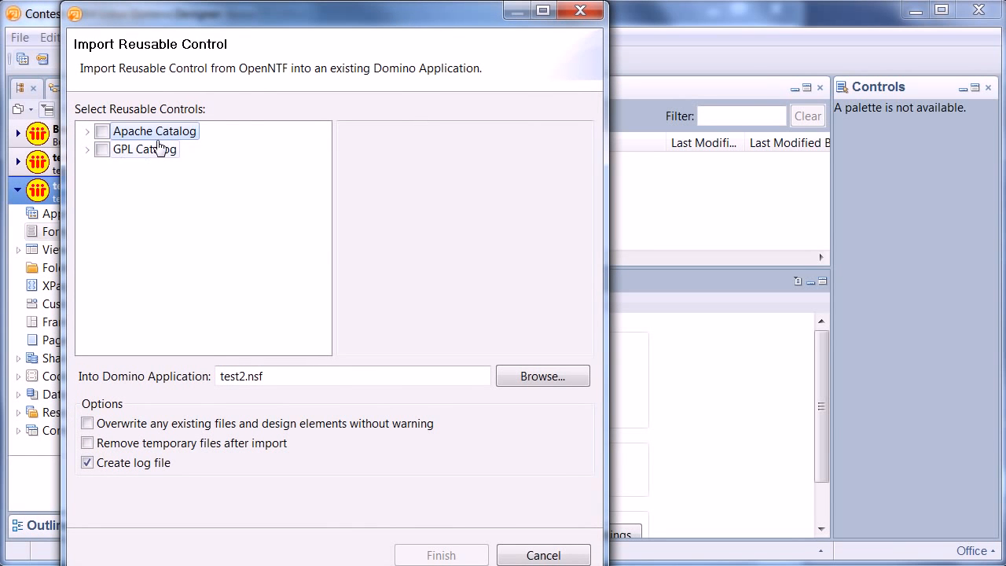
pyautogui.click(87, 131)
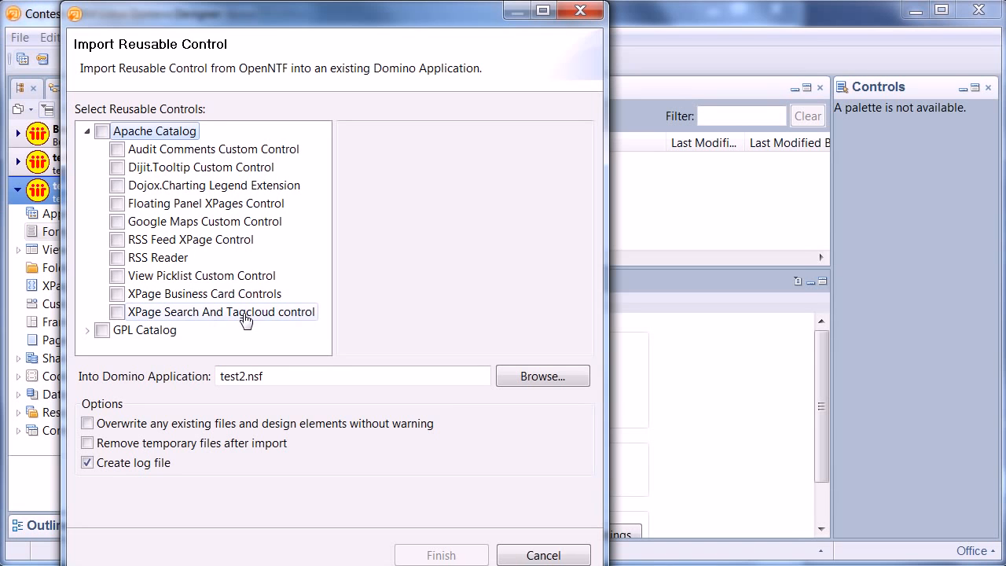
# Review several control descriptions in the Apache Catalog and import XPage Business Card Controls into test2.nsf
pyautogui.click(189, 150)
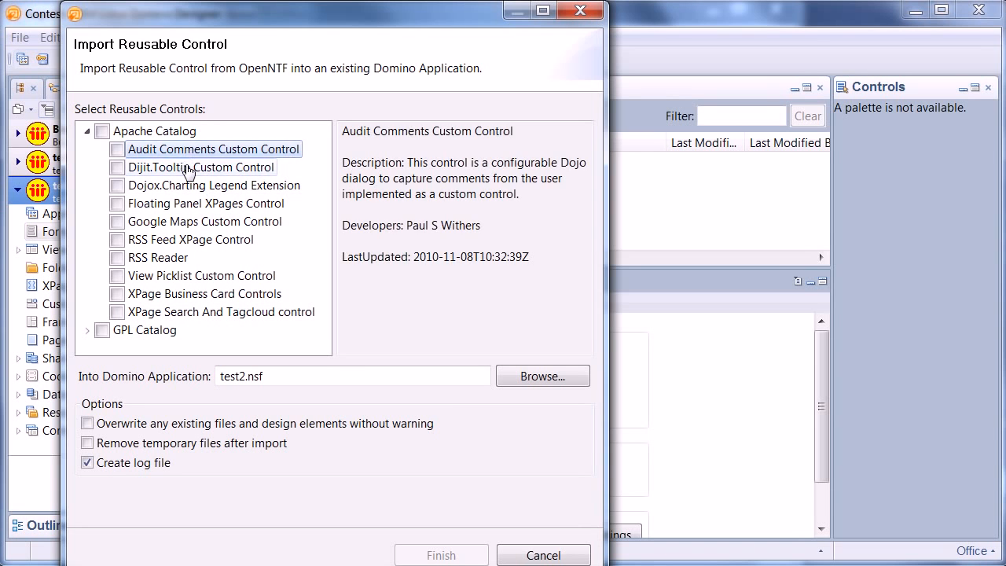
pyautogui.click(187, 168)
pyautogui.click(191, 203)
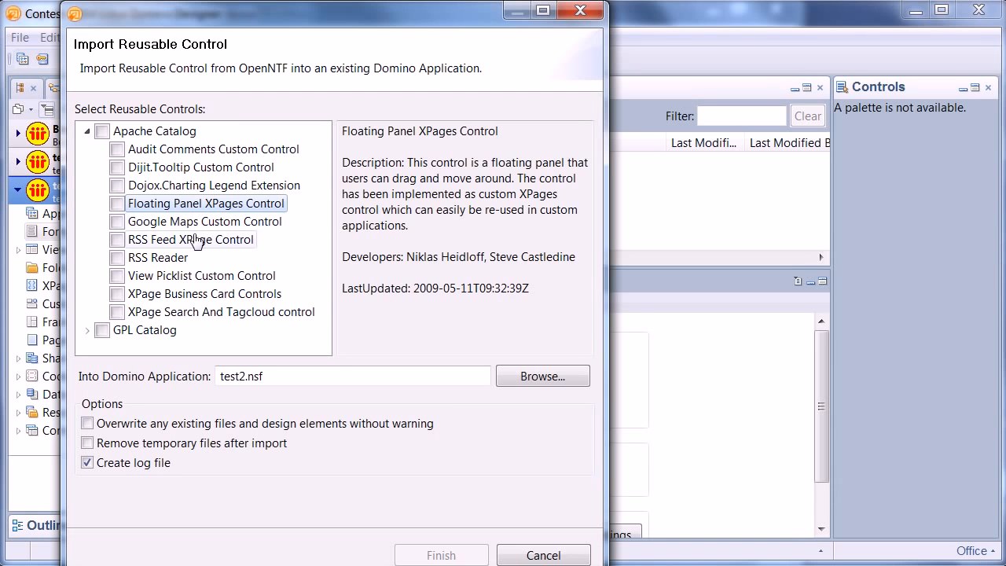
pyautogui.click(196, 276)
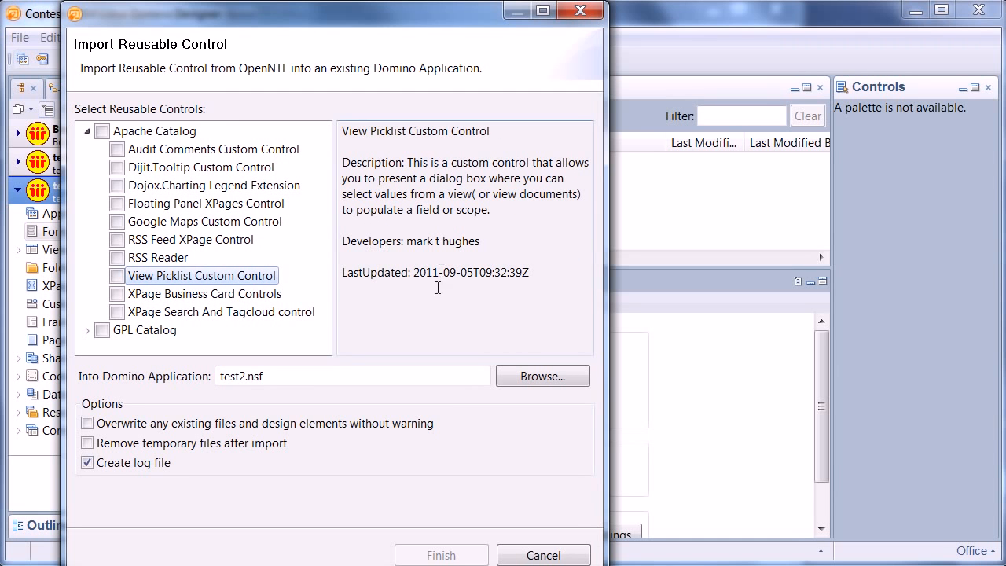
pyautogui.click(207, 294)
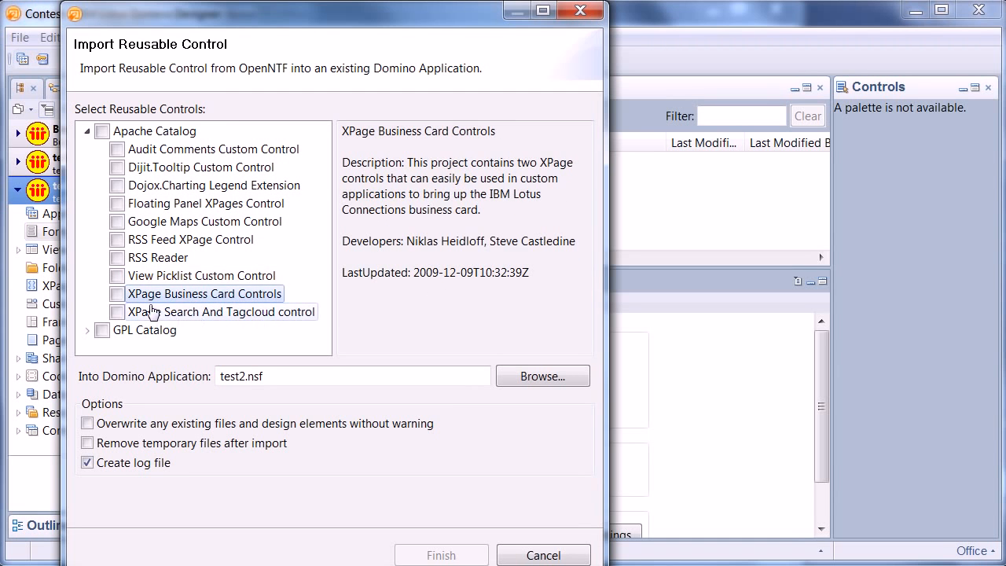
pyautogui.click(116, 294)
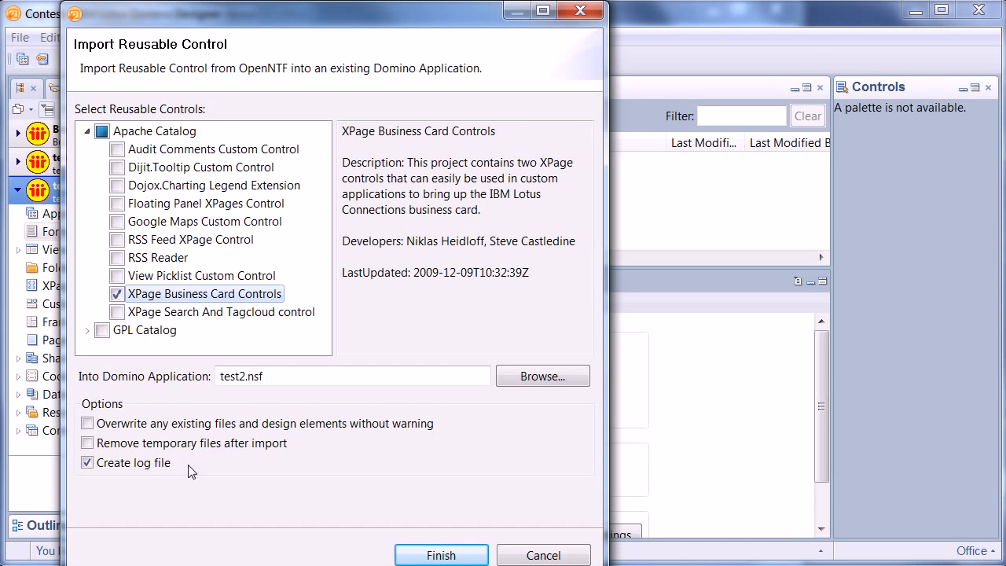
pyautogui.click(441, 555)
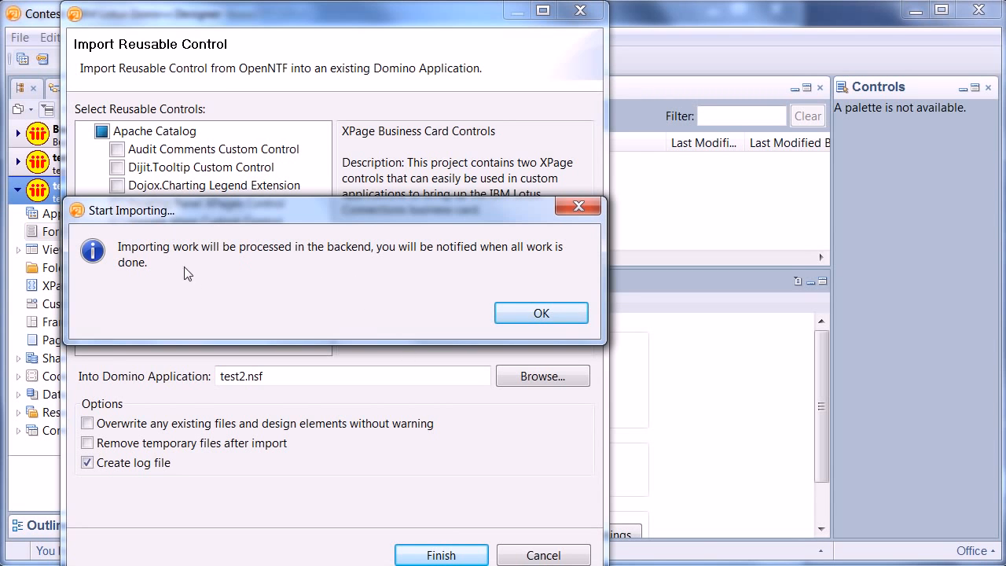
pyautogui.click(518, 313)
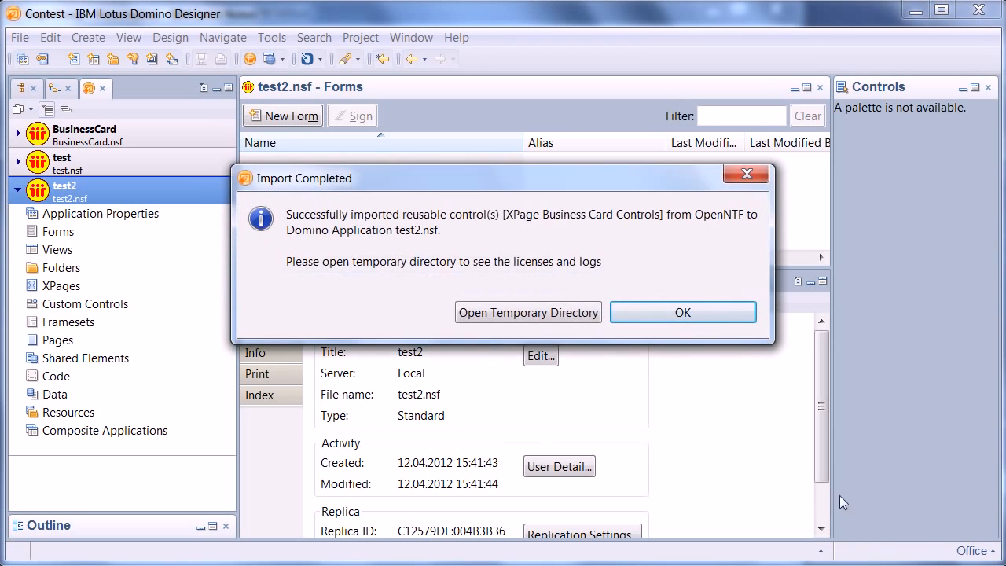
# Open the import's temporary directory and examine the contents of the BusinessCard and BusinessCard(1).nsf folders
pyautogui.moveTo(452, 187); pyautogui.dragTo(441, 204)
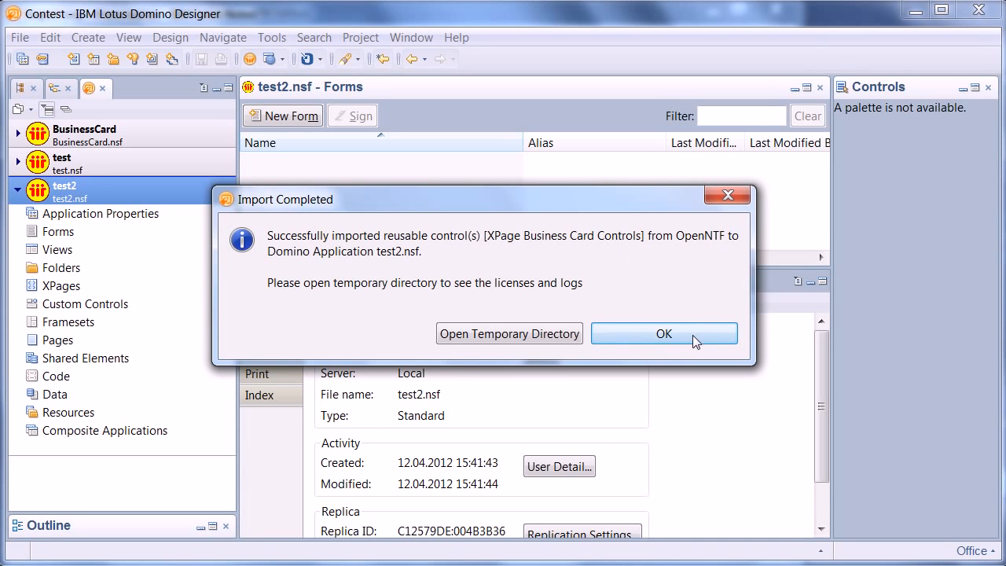
pyautogui.click(495, 334)
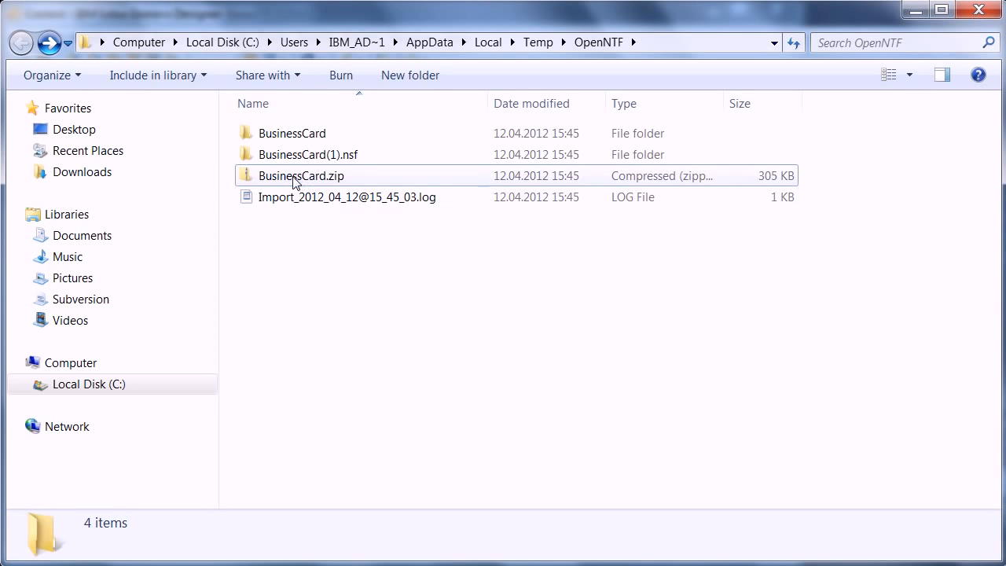
pyautogui.click(322, 176)
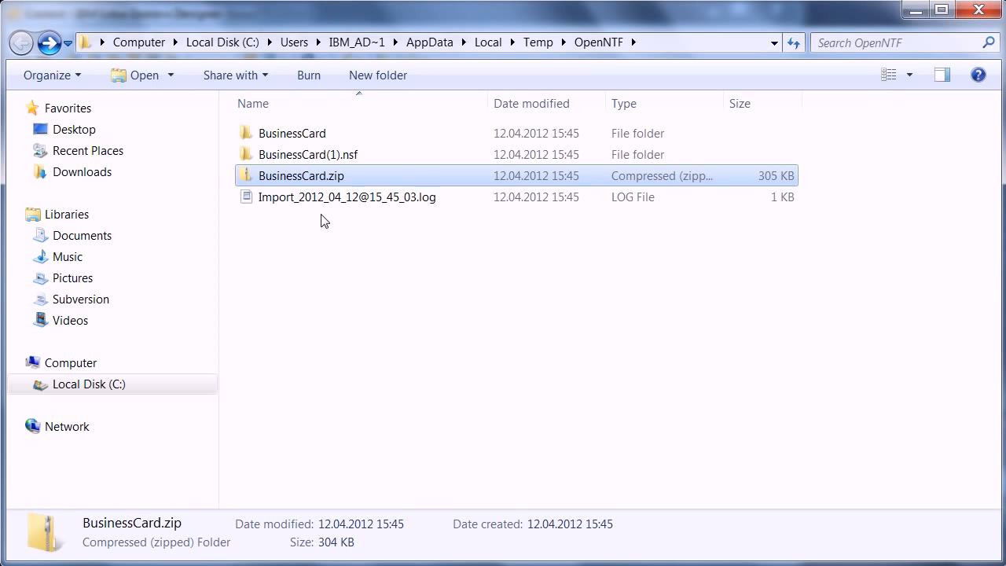
pyautogui.doubleClick(281, 133)
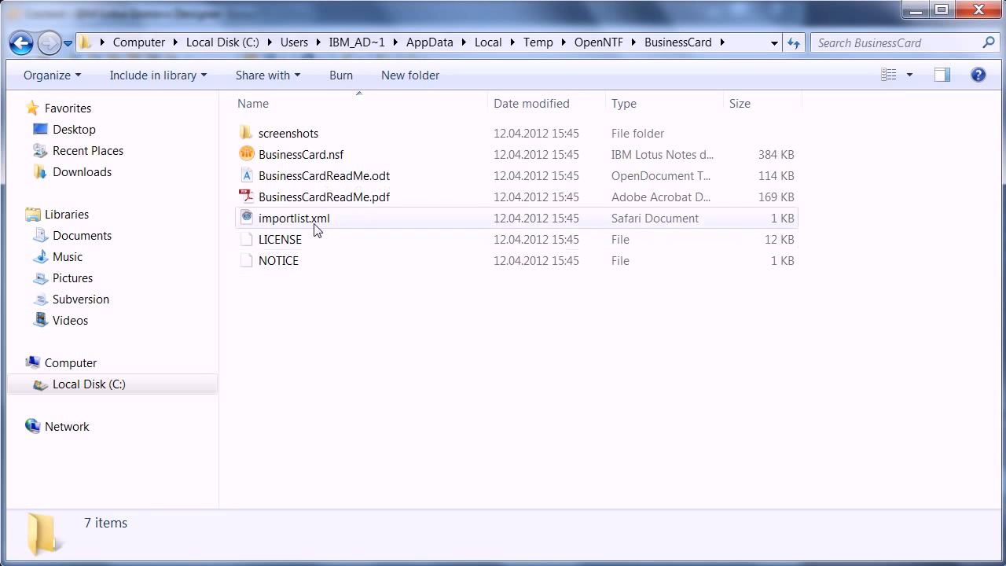
pyautogui.click(283, 201)
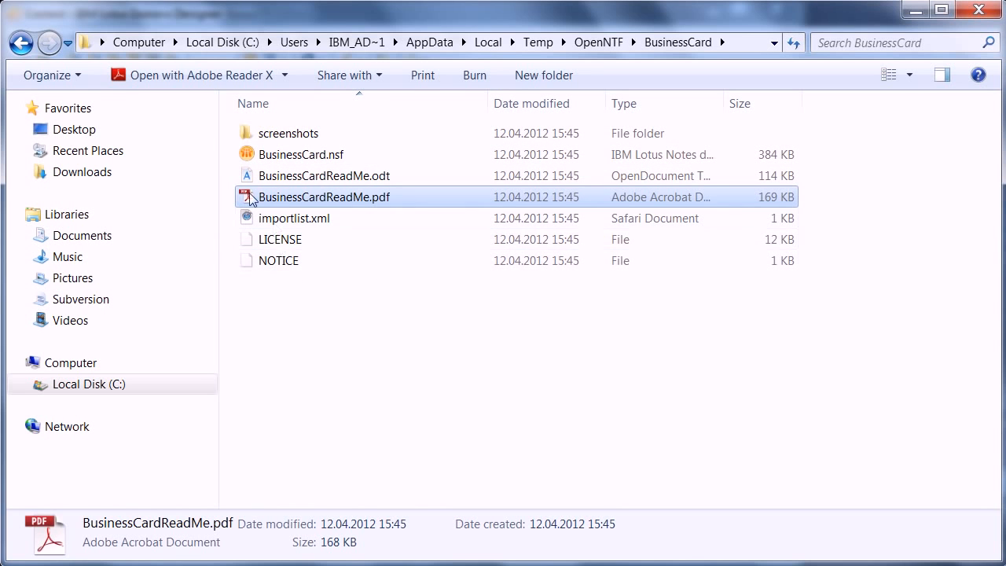
pyautogui.click(22, 45)
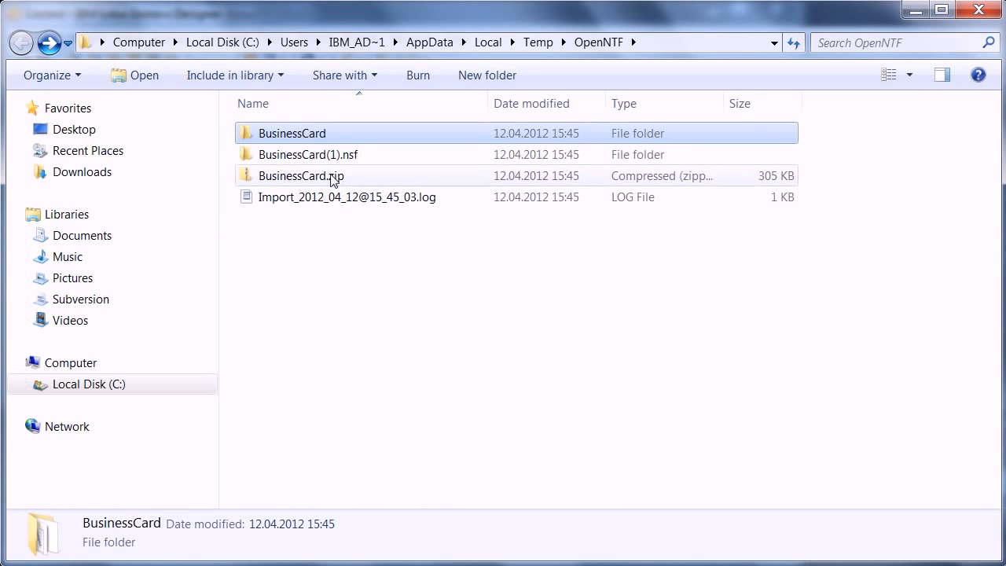
pyautogui.click(289, 161)
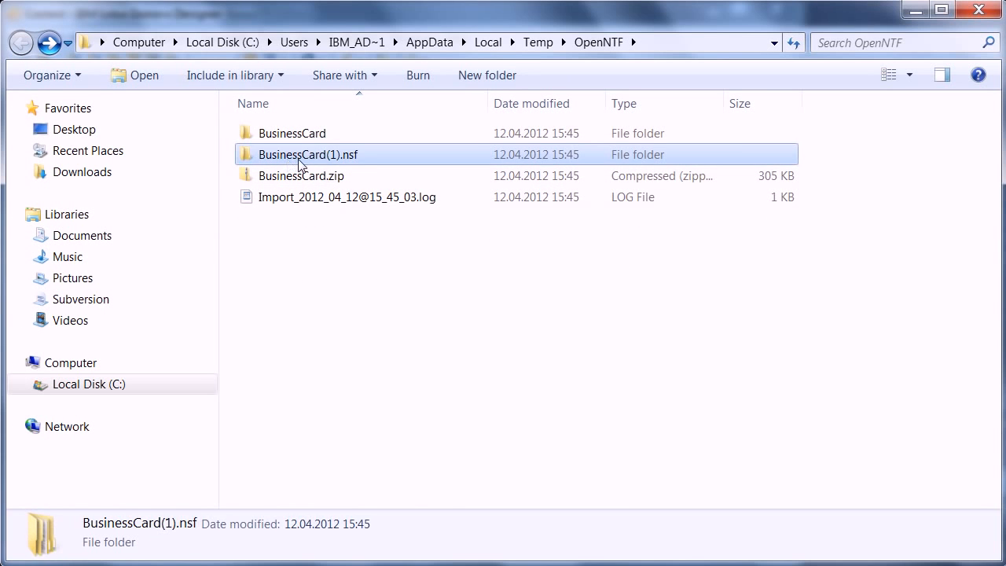
pyautogui.doubleClick(297, 161)
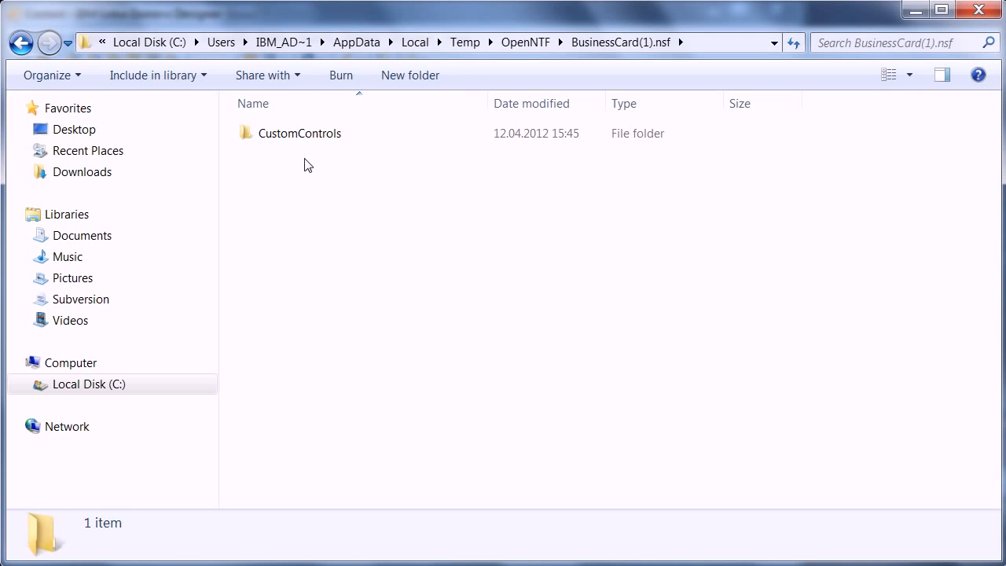
pyautogui.click(22, 45)
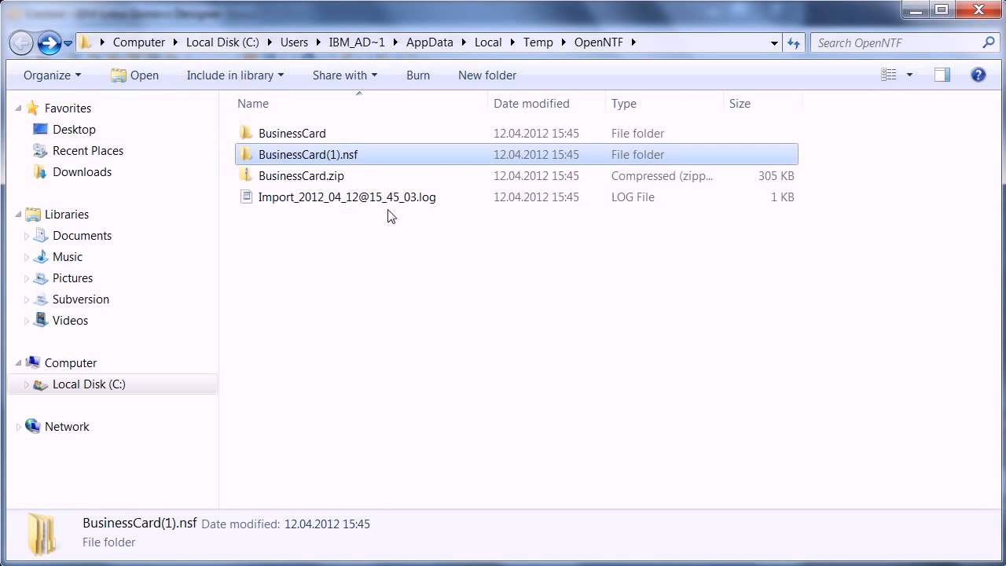
# Read the import log for the custom control files it lists, then close the log and the temporary directory
pyautogui.doubleClick(340, 203)
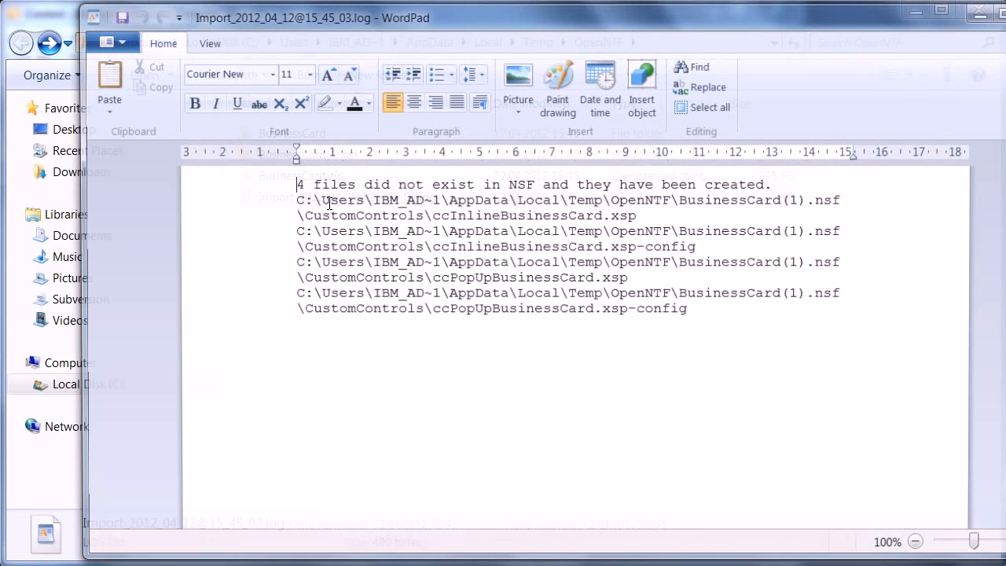
pyautogui.doubleClick(692, 20)
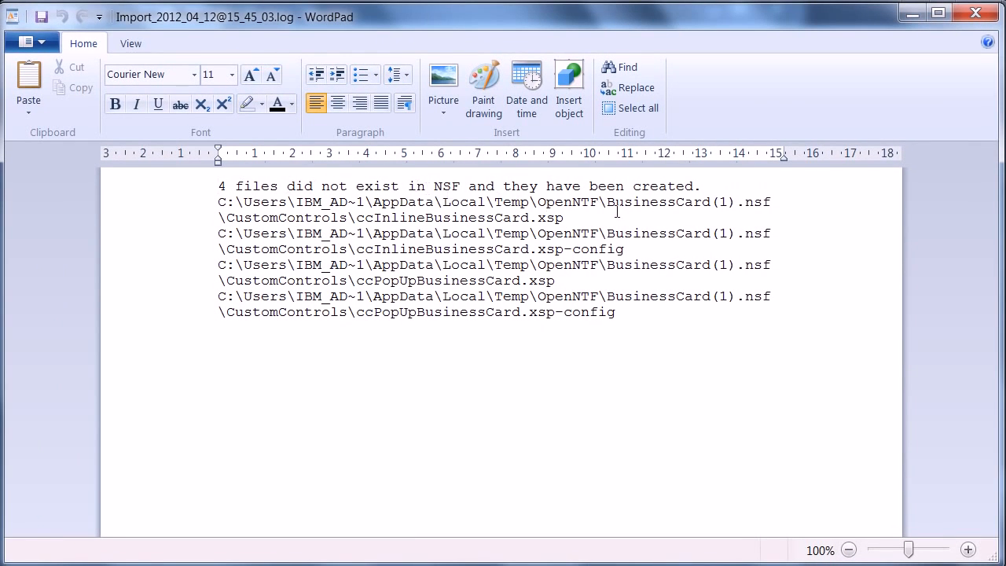
pyautogui.moveTo(358, 218); pyautogui.dragTo(563, 218)
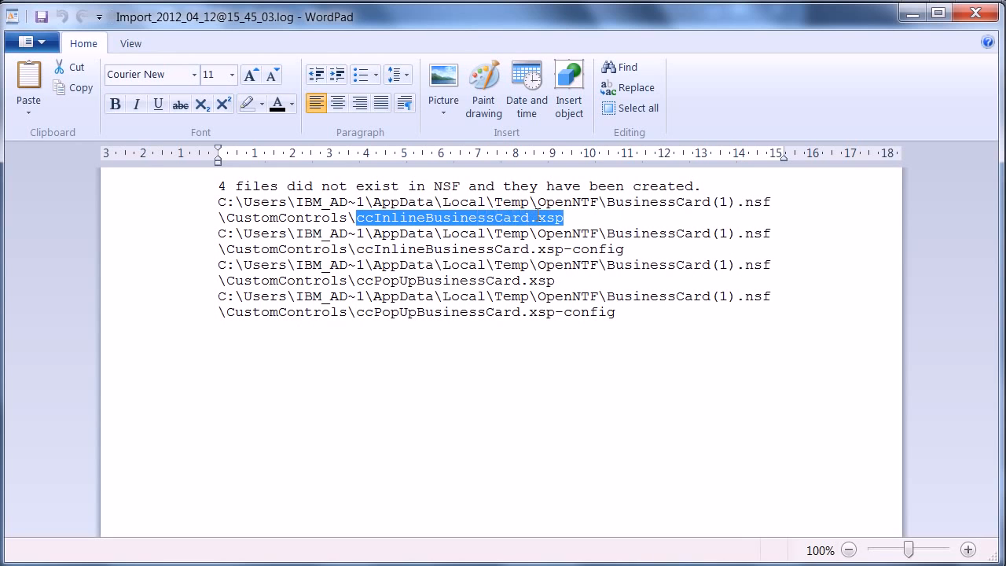
pyautogui.moveTo(360, 279); pyautogui.dragTo(523, 279)
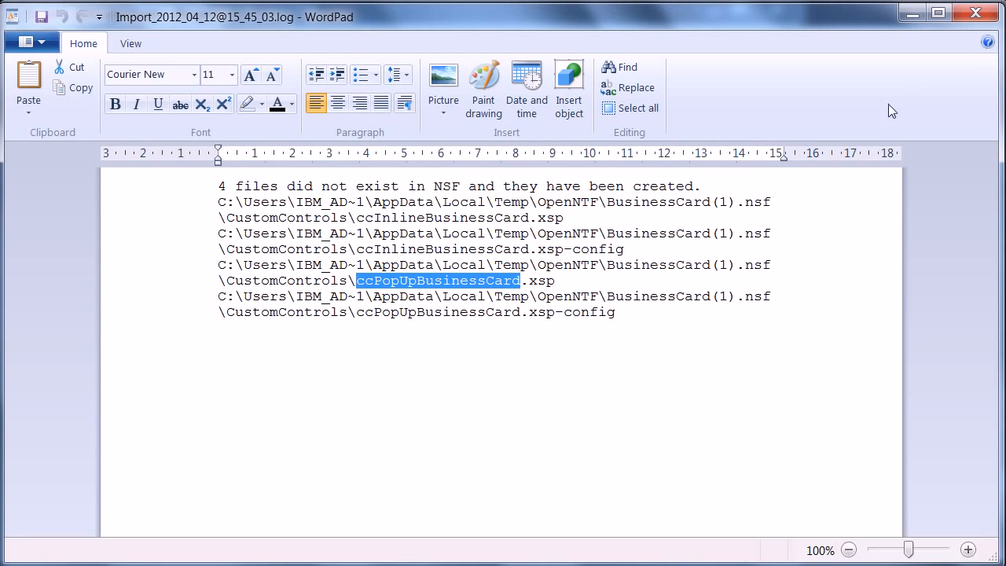
pyautogui.click(973, 14)
pyautogui.click(978, 10)
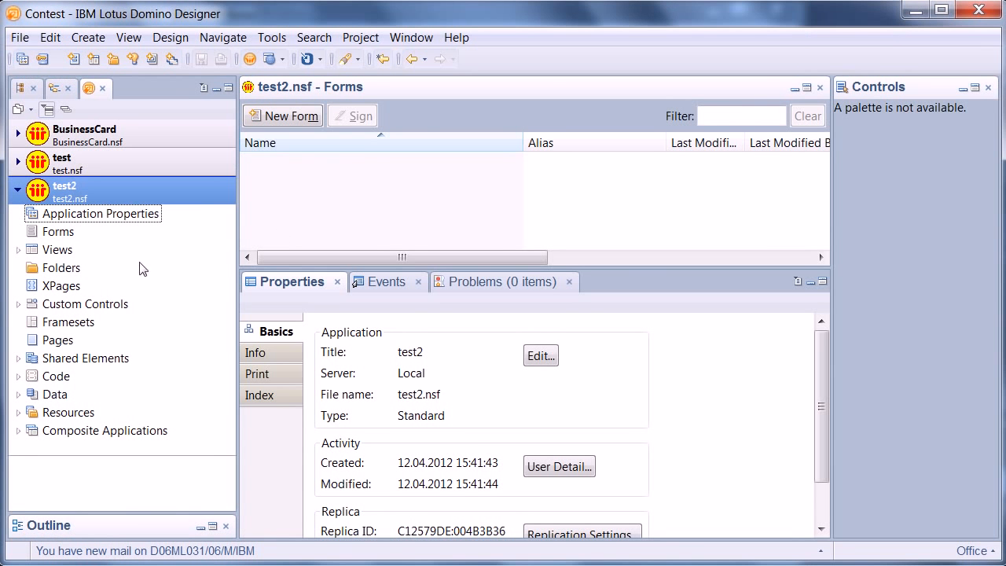
# Expand the custom controls of test2 and inspect ccInlineBusinessCard and ccPopUpBusinessCard
pyautogui.click(18, 305)
pyautogui.click(91, 328)
pyautogui.click(101, 341)
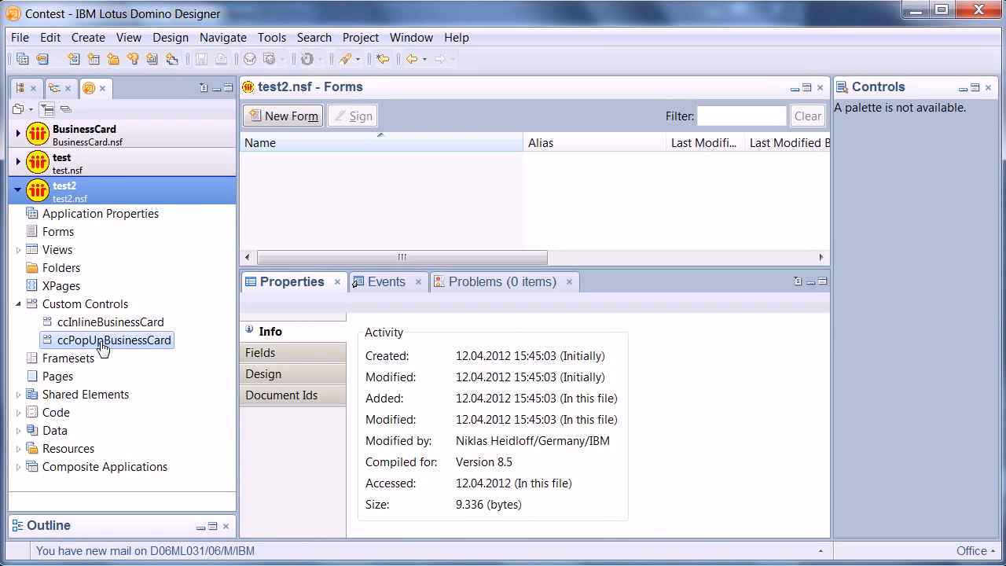
# Create a new XPage named test in the test2 application
pyautogui.click(86, 287)
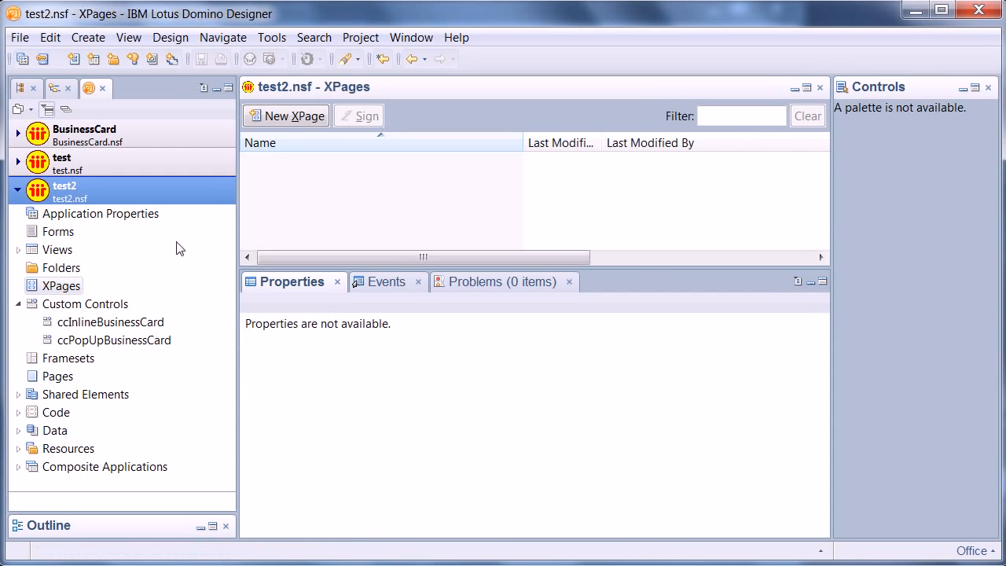
pyautogui.click(306, 116)
pyautogui.write('test')
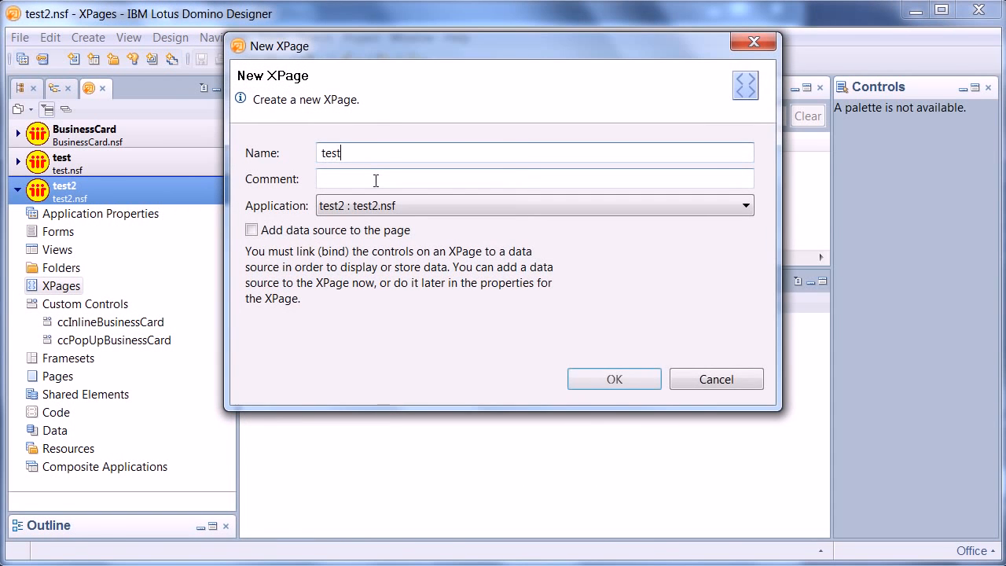
pyautogui.click(597, 378)
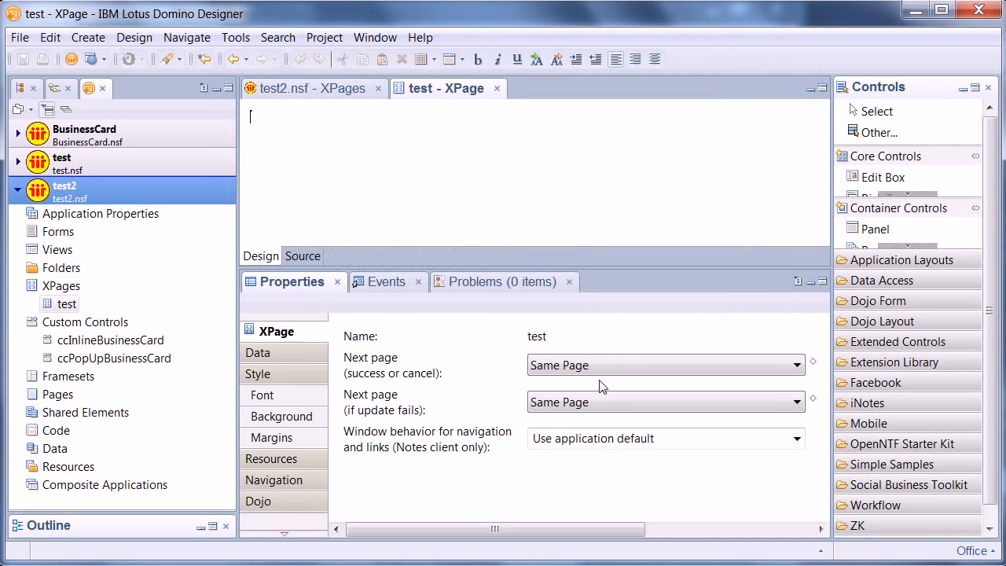
# Add the ccInlineBusinessCard custom control to the test XPage
pyautogui.moveTo(990, 480); pyautogui.dragTo(986, 518)
pyautogui.click(947, 532)
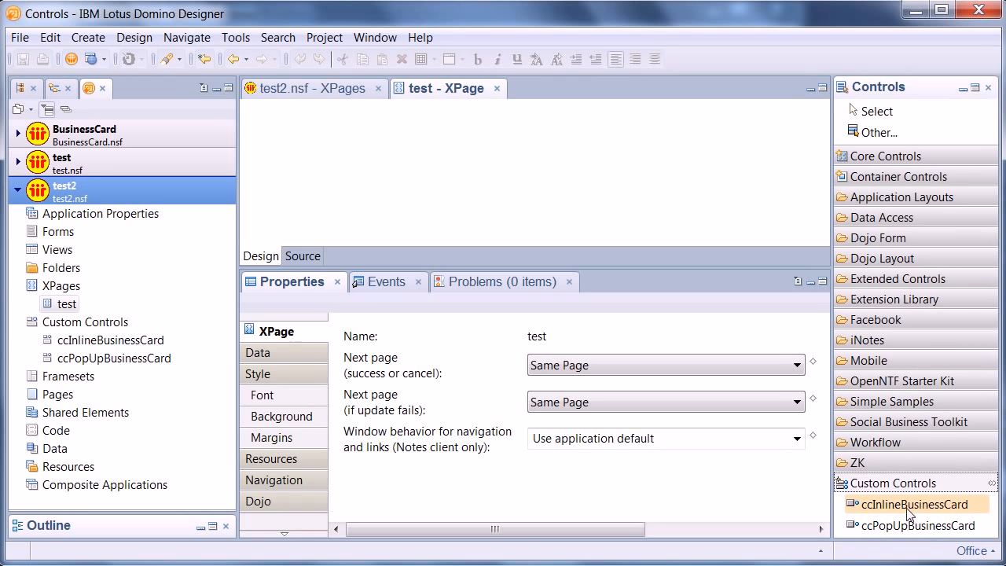
pyautogui.moveTo(908, 507); pyautogui.dragTo(353, 148)
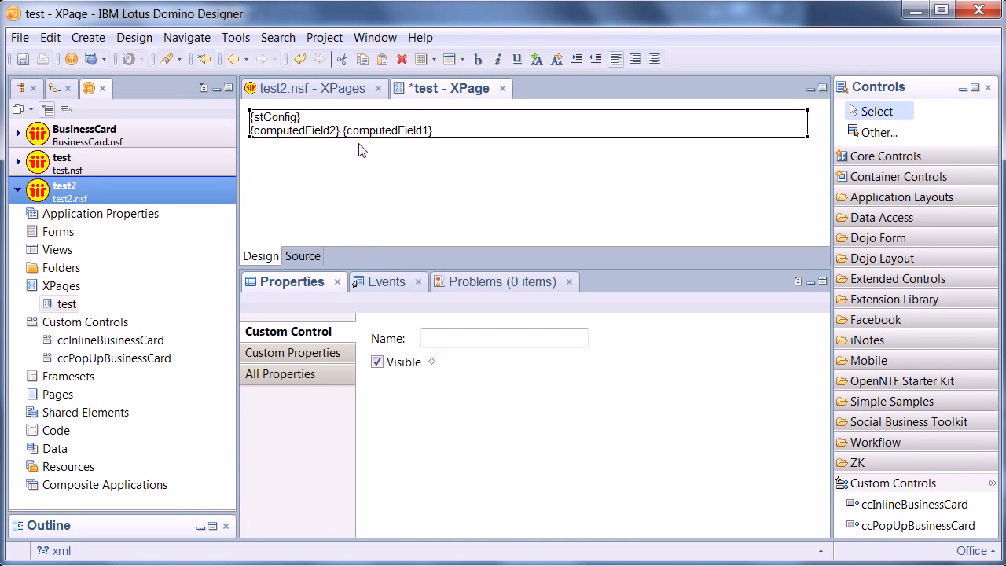
pyautogui.click(298, 354)
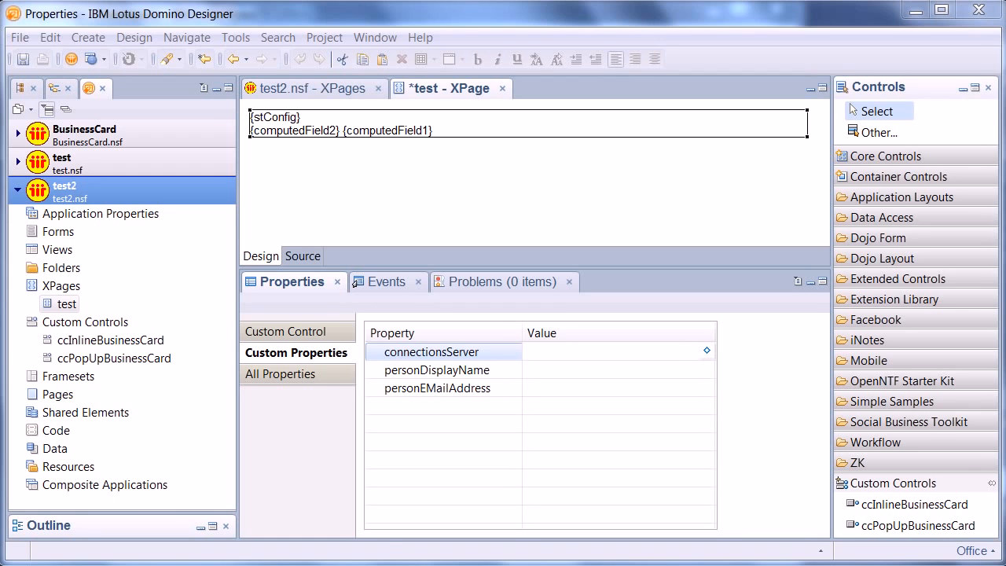
pyautogui.write('http://www.bleedyellow.com')
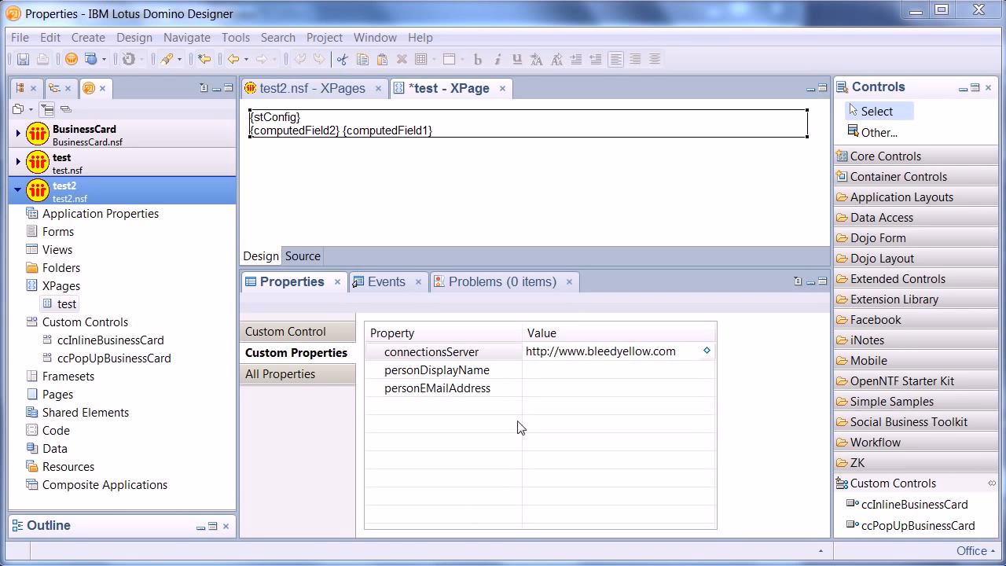
pyautogui.click(535, 386)
pyautogui.hotkey('ctrl', 'v')
pyautogui.click(535, 370)
pyautogui.write('Niklas Heidloff')
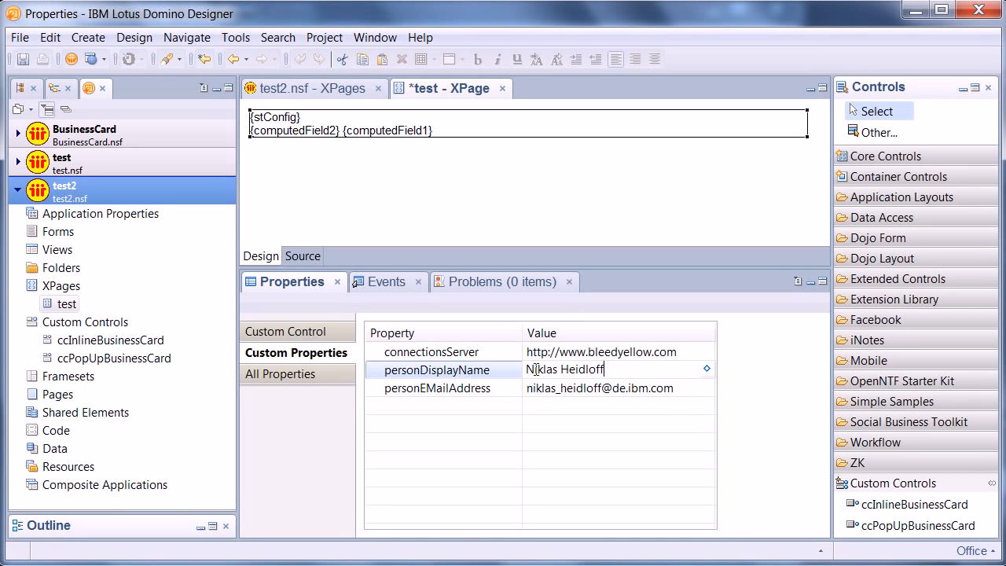
pyautogui.hotkey('ctrl', 's')
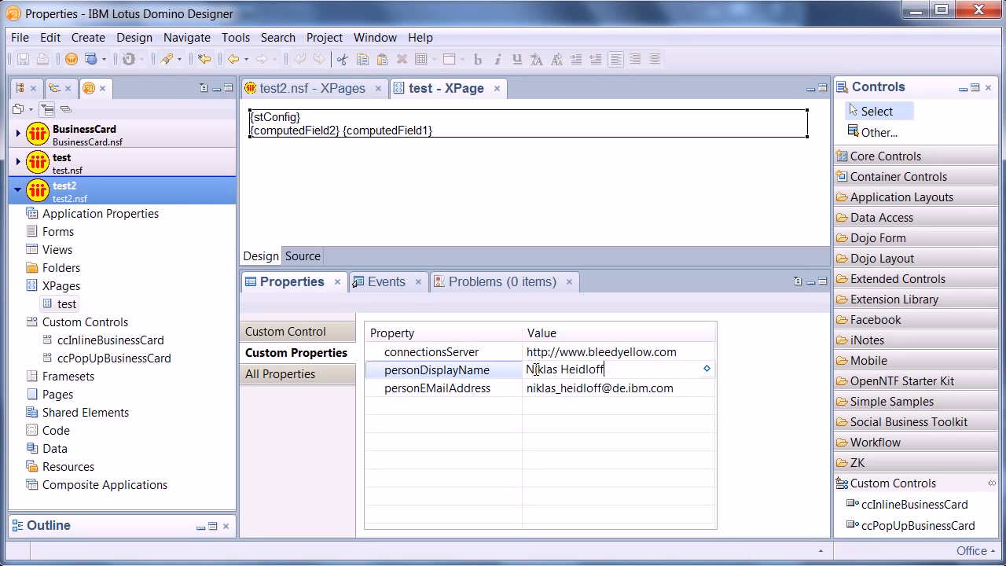
# Preview the test XPage in Firefox and expand the inline business card to inspect it
pyautogui.click(92, 61)
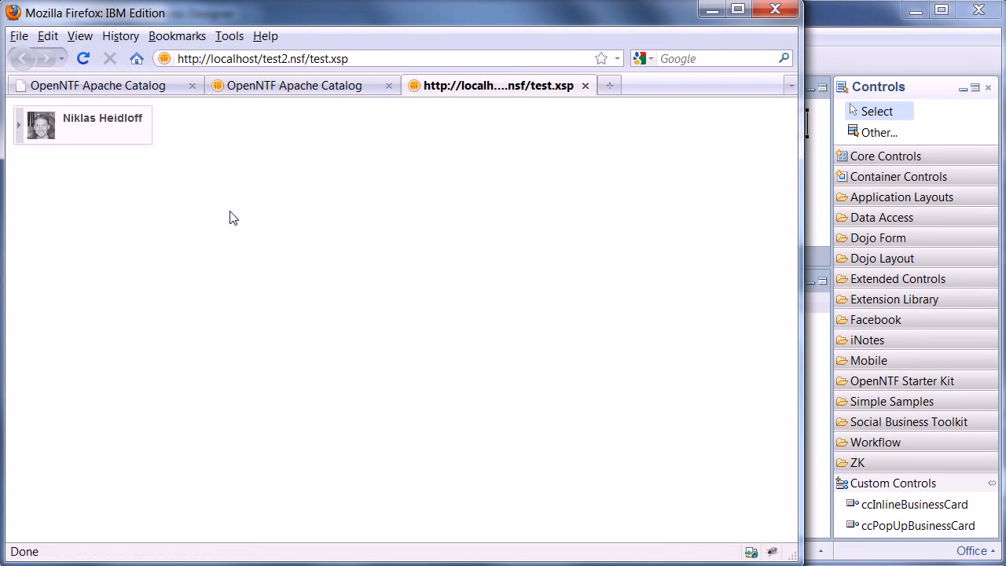
pyautogui.click(20, 127)
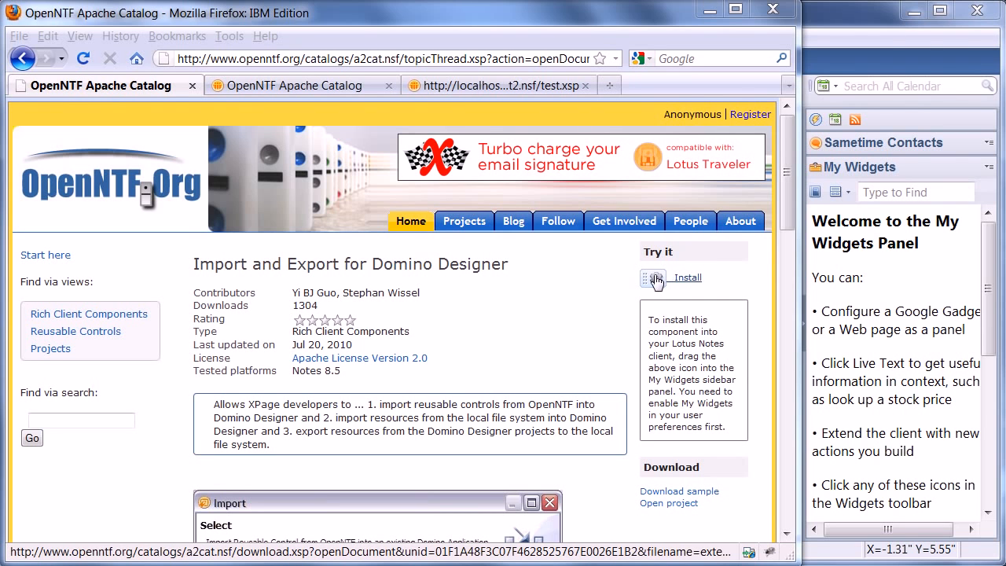
# Try to install Import and Export for Domino Designer from its catalog page into the My Widgets sidebar
pyautogui.moveTo(654, 280); pyautogui.dragTo(849, 300)
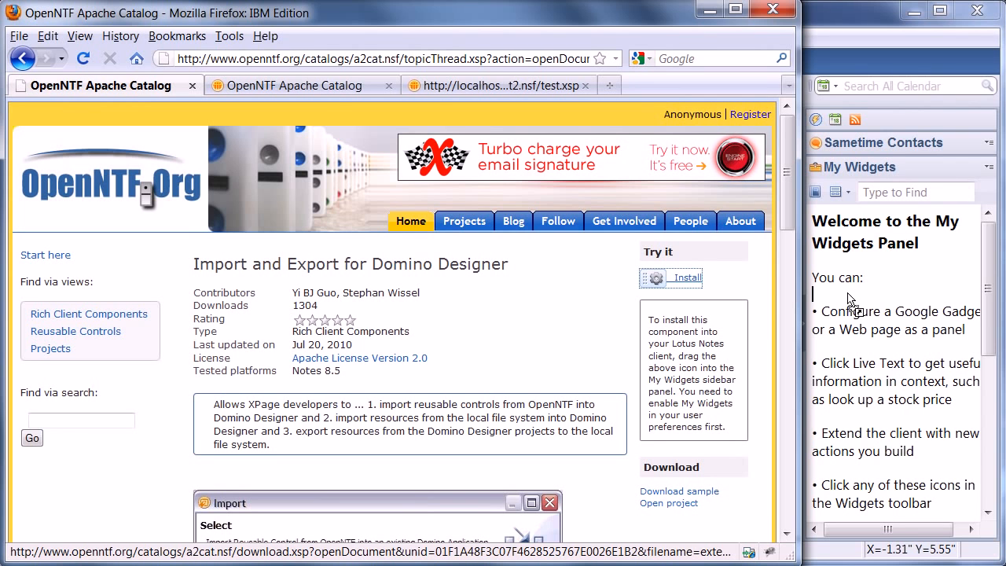
pyautogui.moveTo(848, 300); pyautogui.dragTo(750, 283)
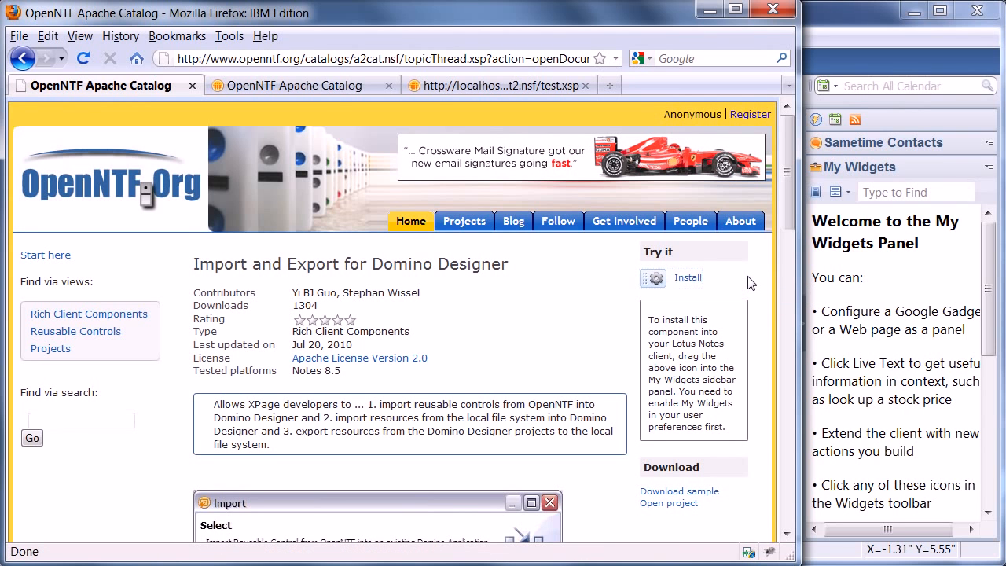
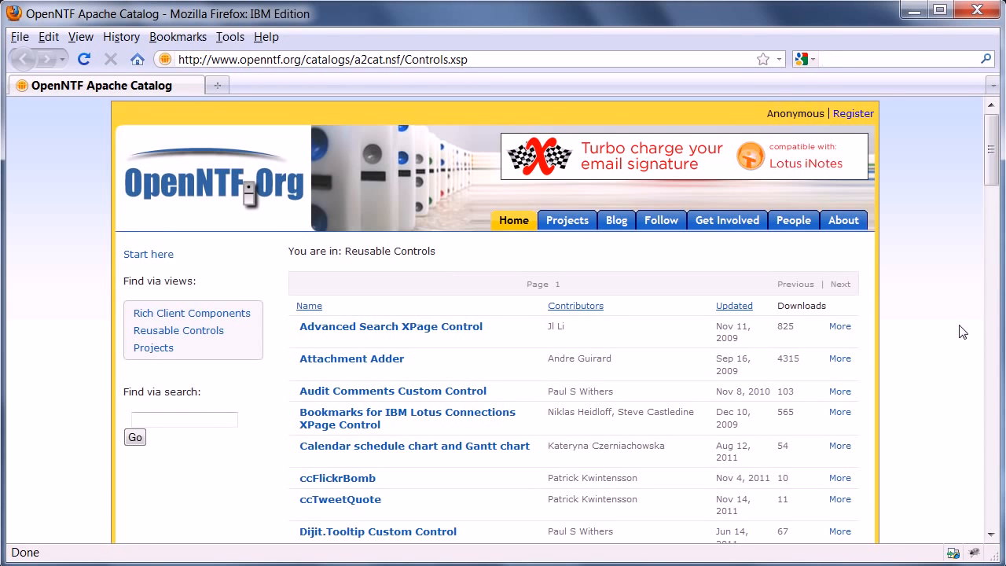
# Return to Domino Designer, start a reusable control export for OpenNTF from BusinessCard, and select only its CustomControls folder
pyautogui.click(913, 11)
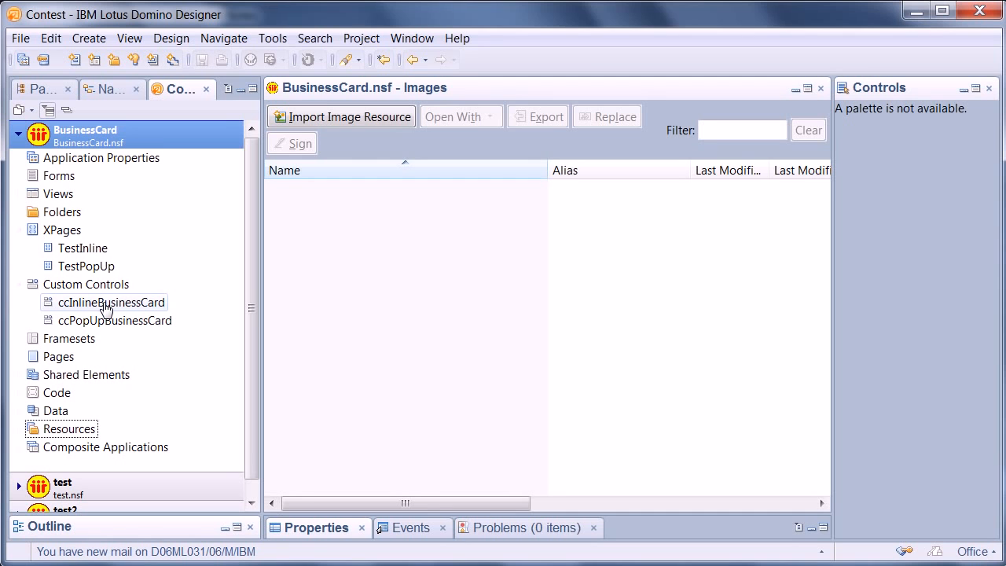
pyautogui.rightClick(77, 137)
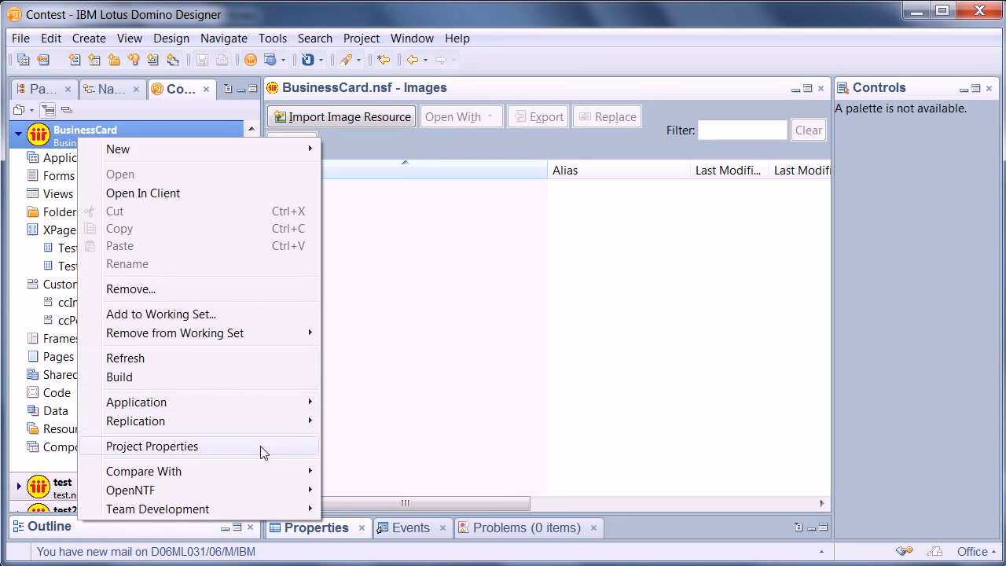
pyautogui.moveTo(280, 492)
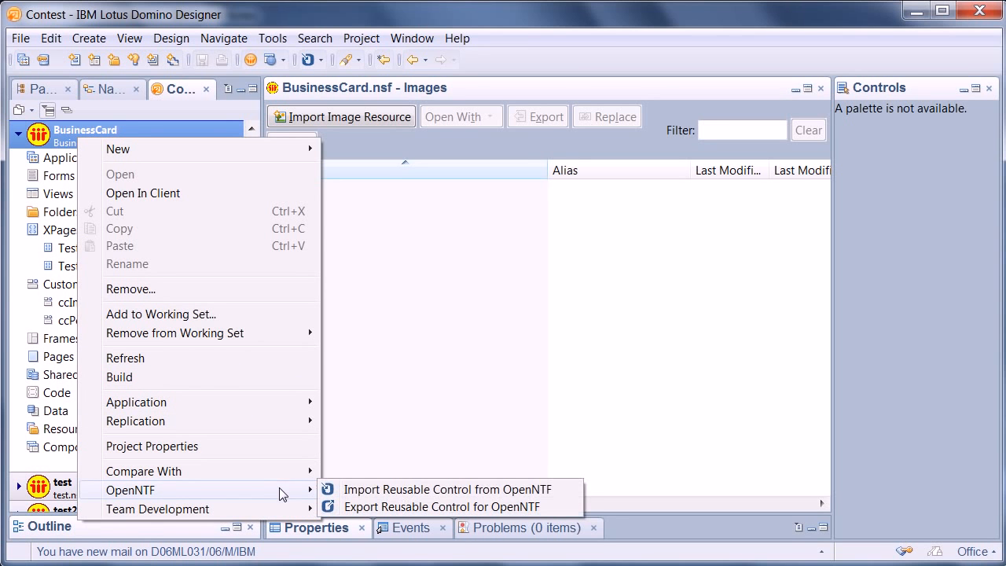
pyautogui.click(388, 507)
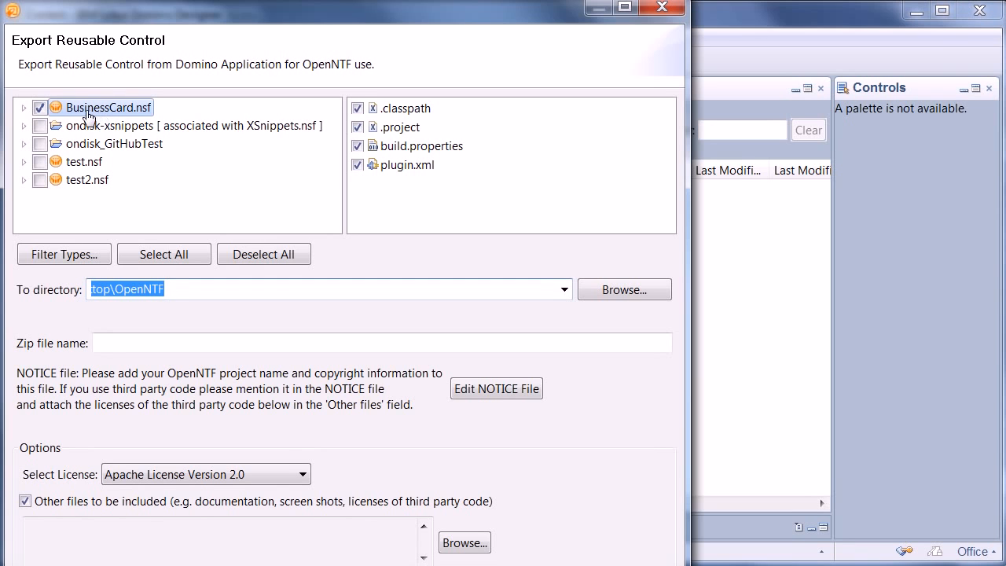
pyautogui.click(40, 108)
pyautogui.click(24, 108)
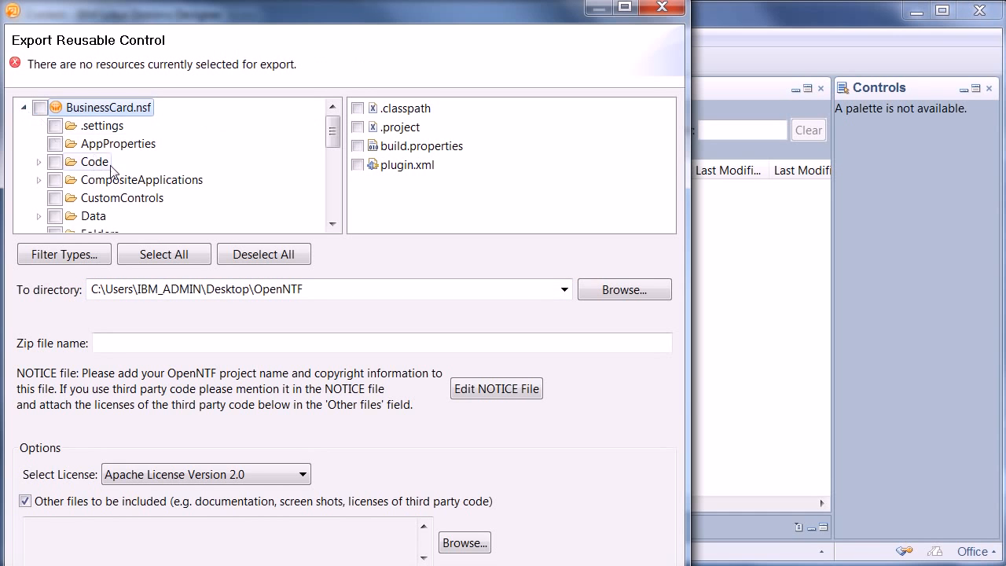
pyautogui.click(94, 201)
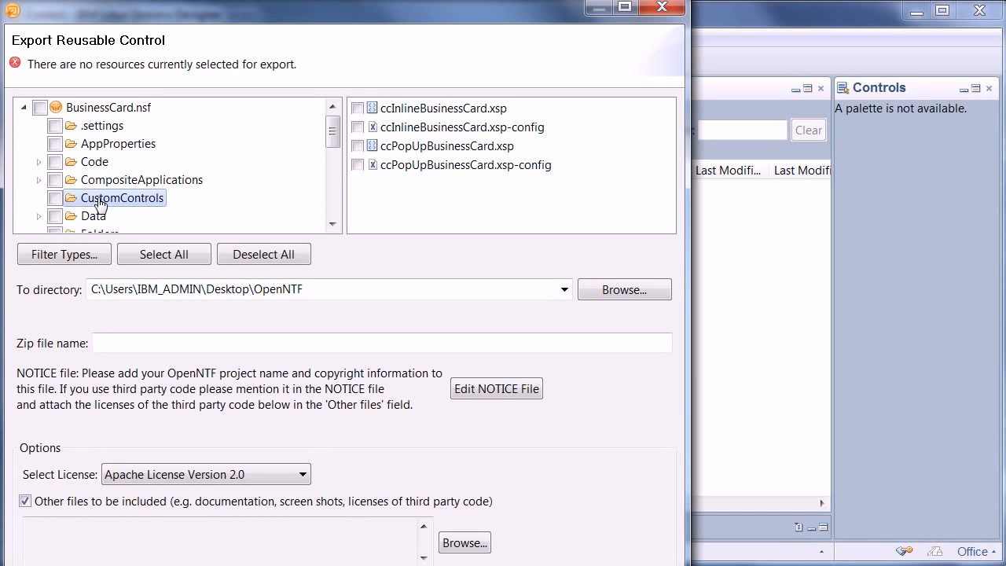
pyautogui.click(55, 198)
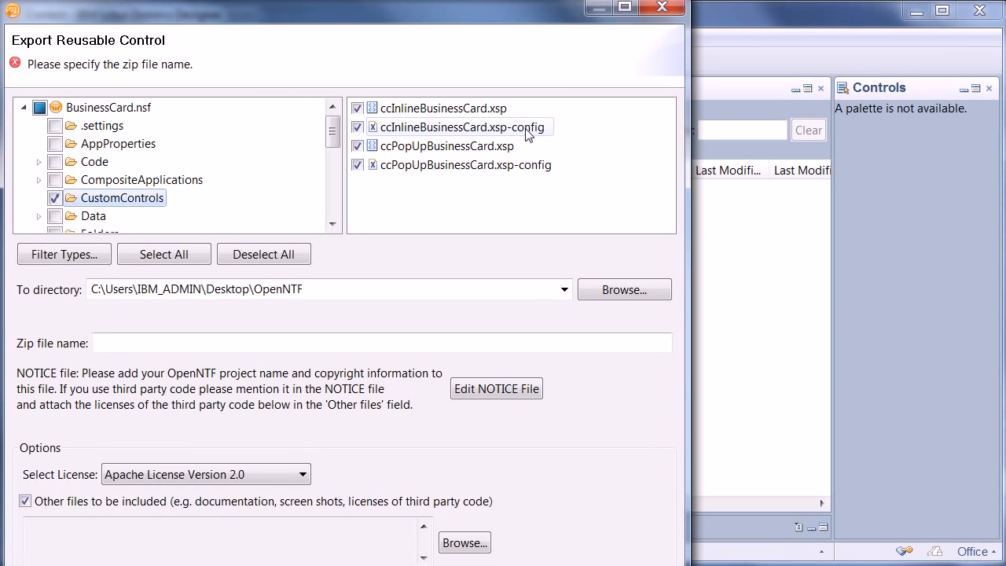
# Name the export's zip file BusinessCard
pyautogui.click(322, 291)
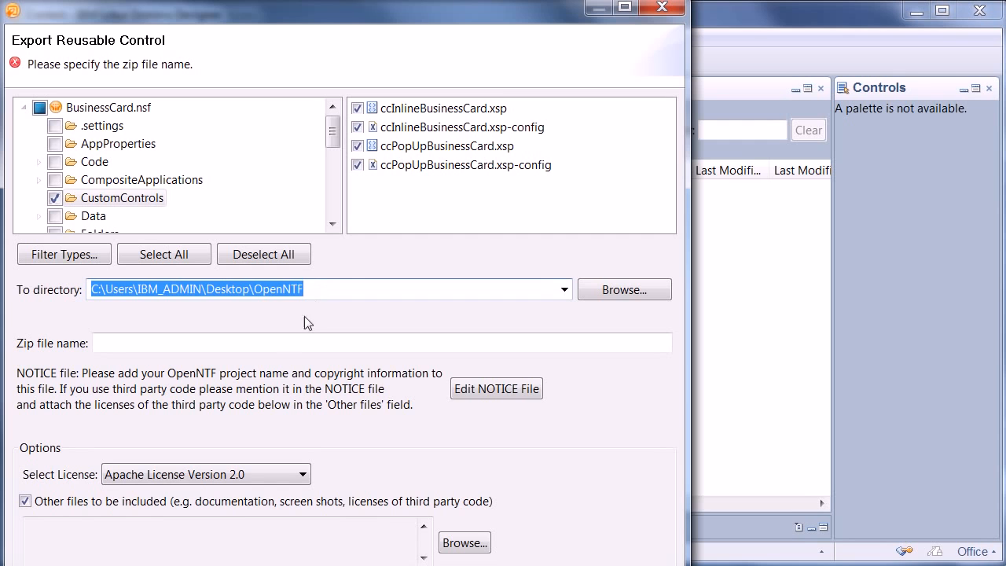
pyautogui.click(262, 343)
pyautogui.write('BusinessCard')
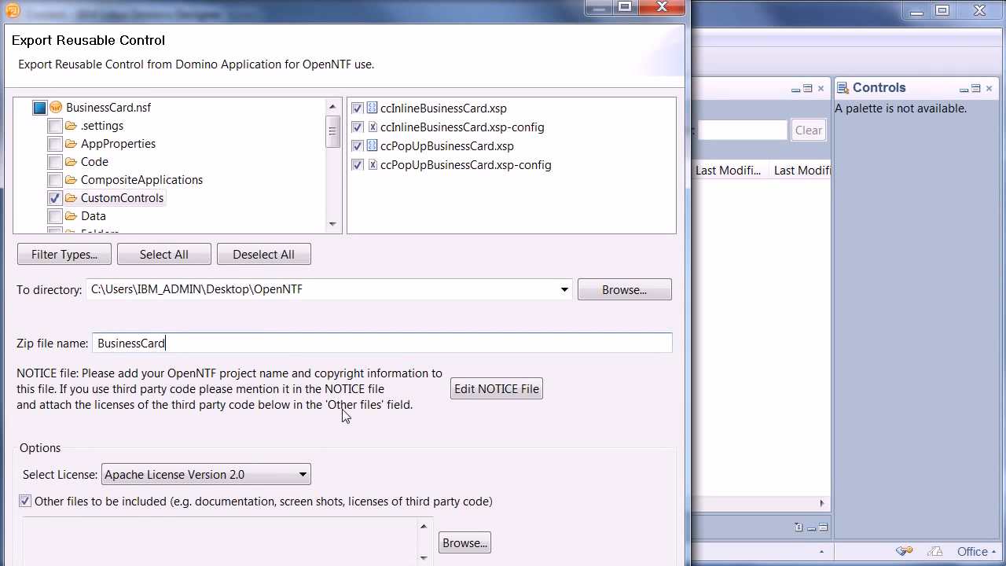
# Replace the project name placeholder in the NOTICE file with "My Project name" and close the file
pyautogui.click(476, 392)
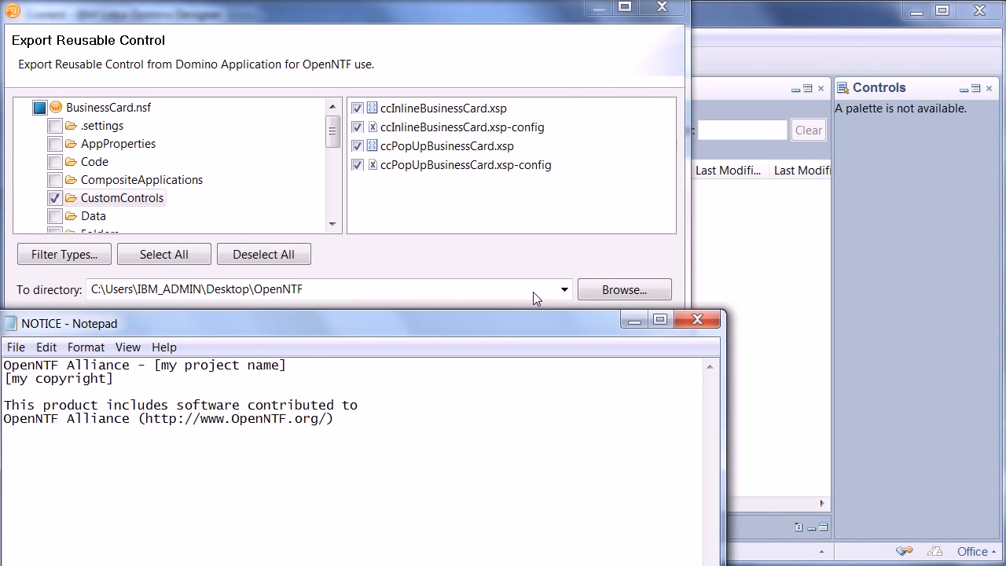
pyautogui.moveTo(765, 333); pyautogui.dragTo(634, 39)
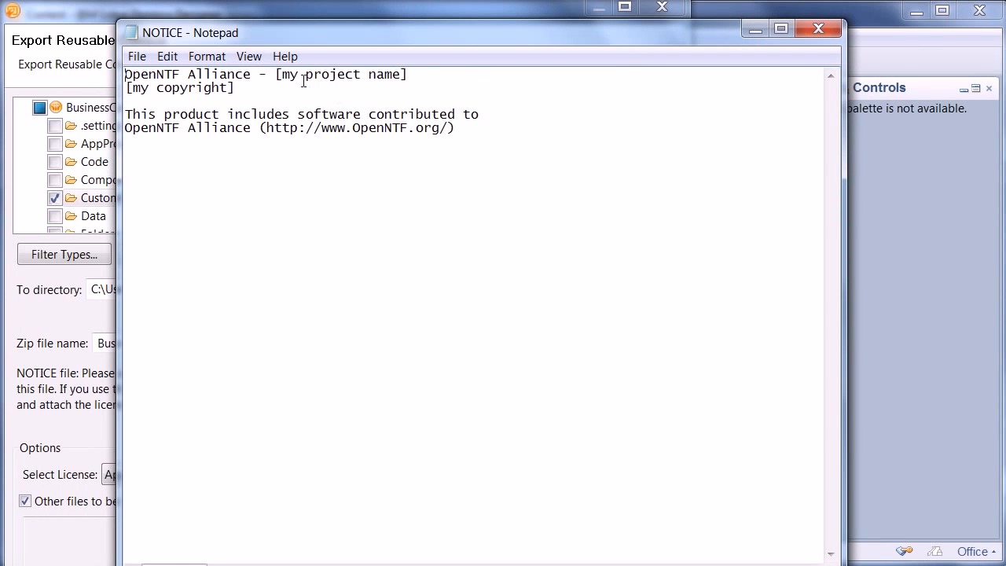
pyautogui.moveTo(277, 75); pyautogui.dragTo(438, 71)
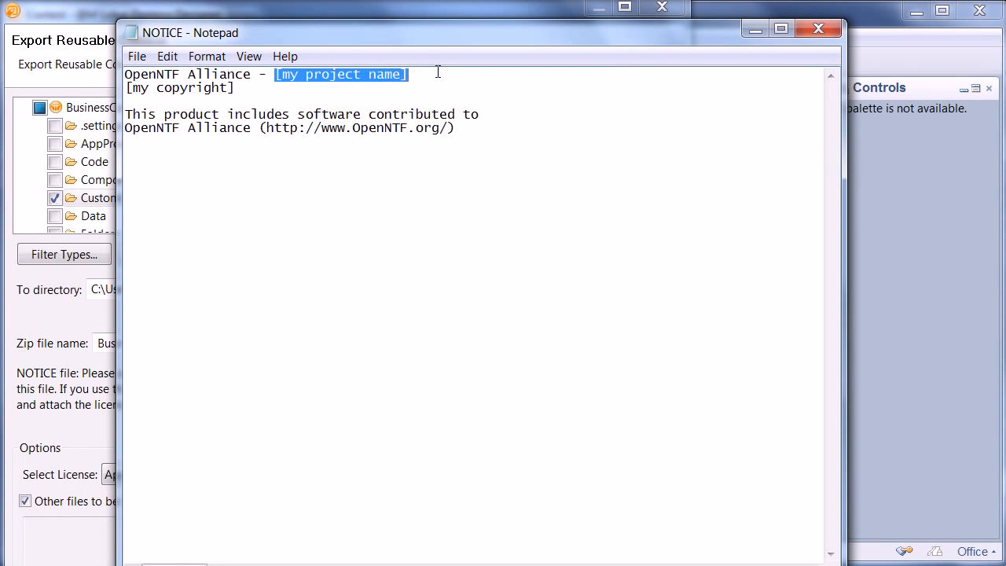
pyautogui.write('My P')
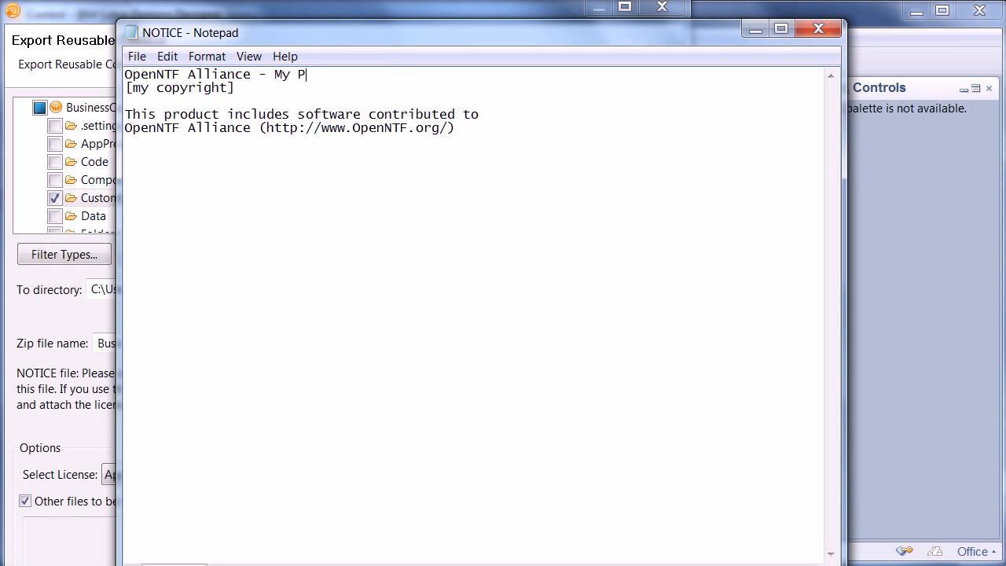
pyautogui.write('roject name')
pyautogui.click(832, 30)
pyautogui.click(440, 379)
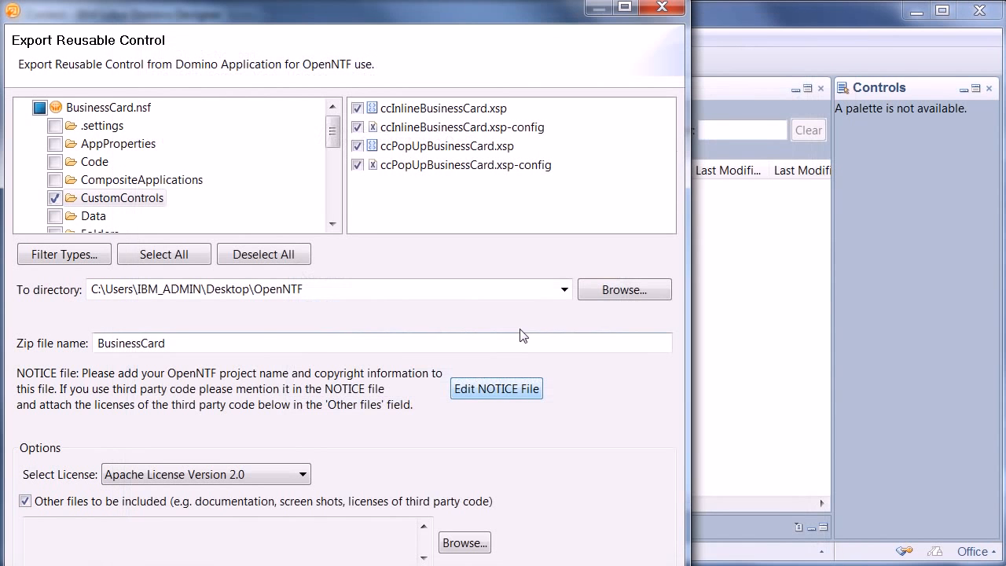
# Keep Apache License Version 2.0 for the export and include BusinessCardReadMe.pdf as an additional file
pyautogui.click(303, 476)
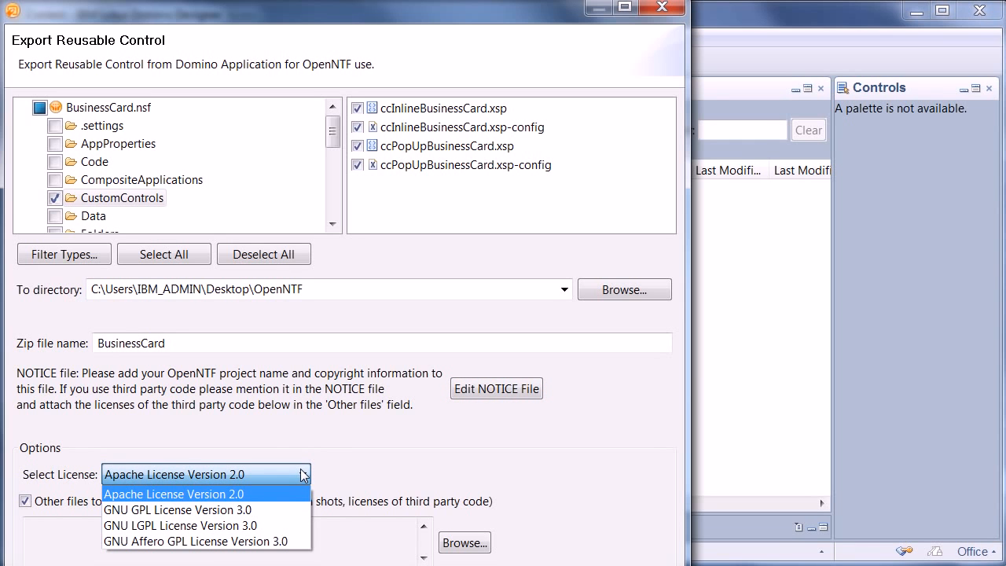
pyautogui.click(308, 437)
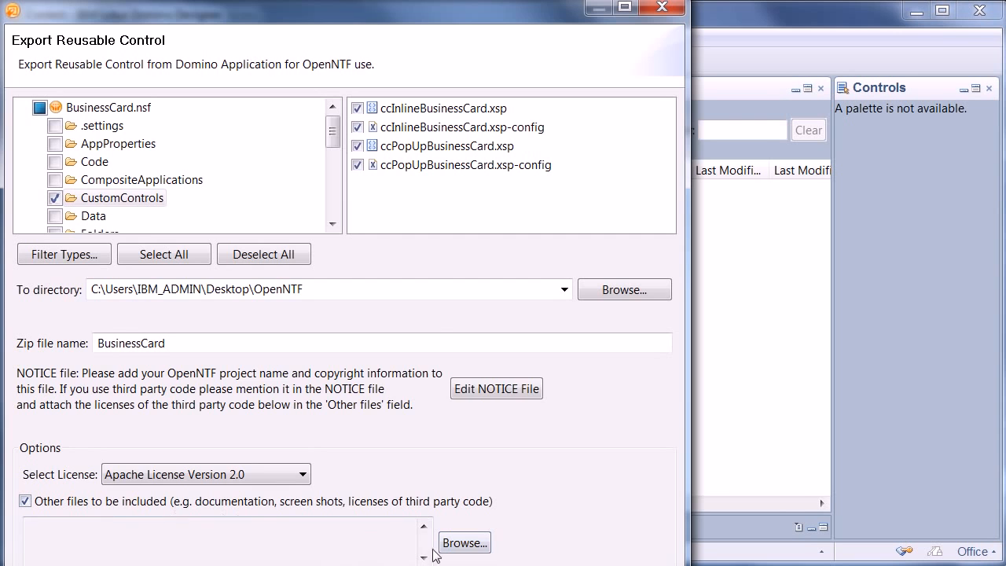
pyautogui.click(462, 543)
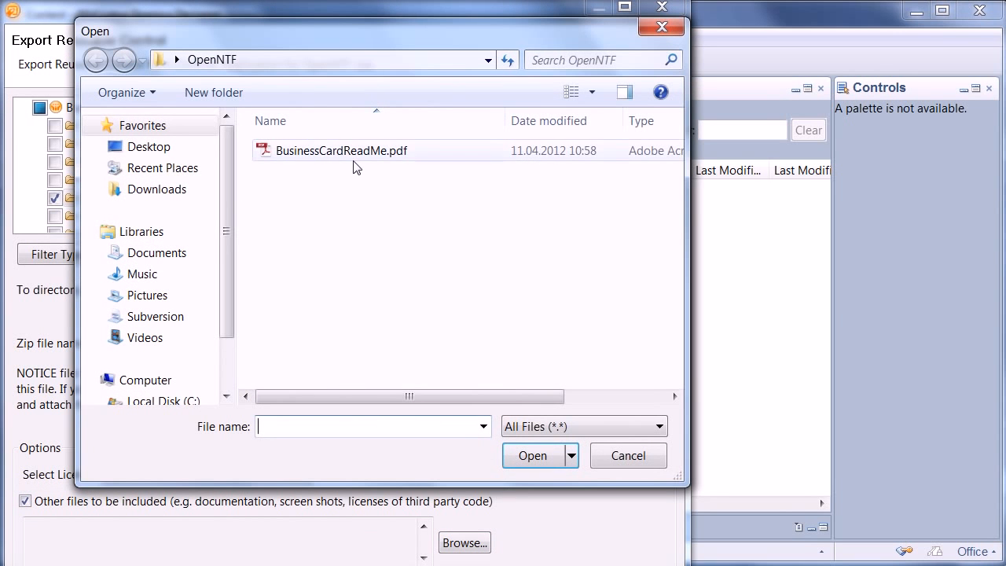
pyautogui.doubleClick(343, 152)
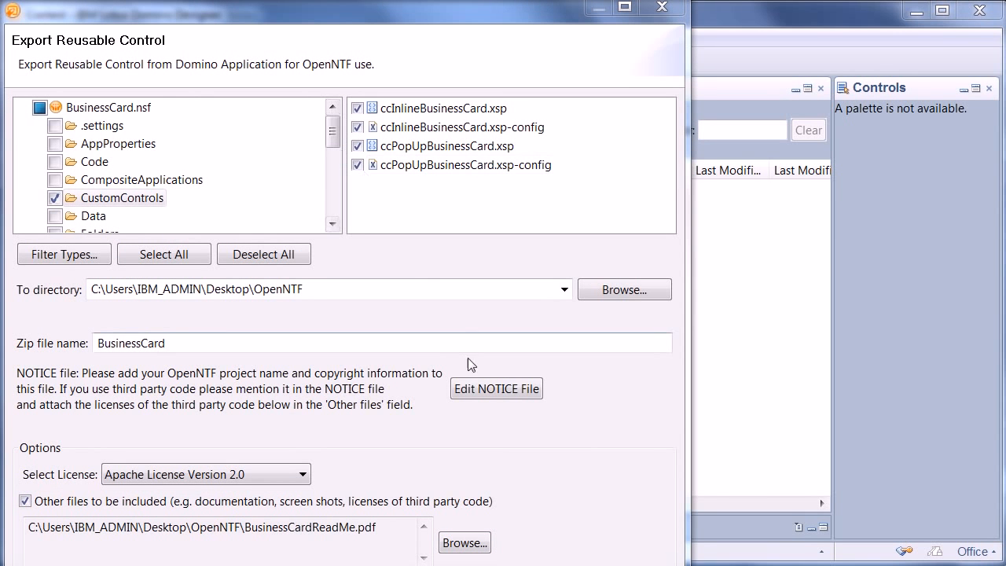
# Run the export of the BusinessCard custom controls to the zip file
pyautogui.moveTo(423, 565); pyautogui.dragTo(423, 559)
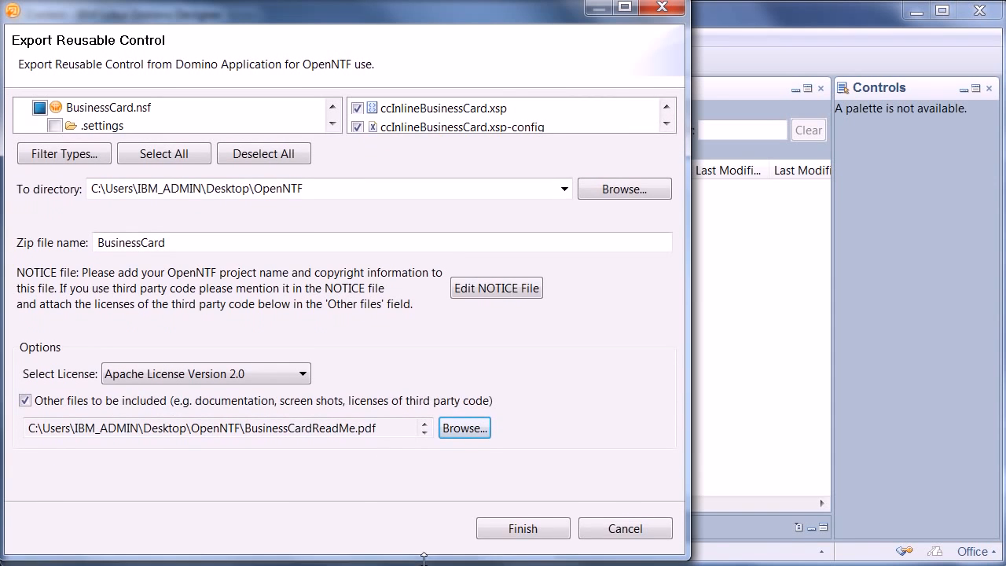
pyautogui.click(532, 532)
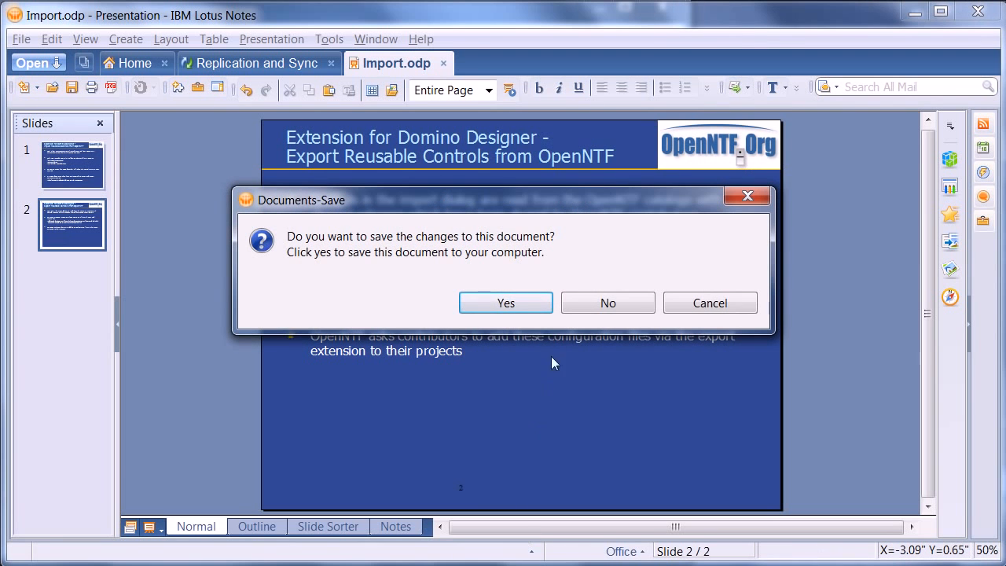
pyautogui.click(528, 302)
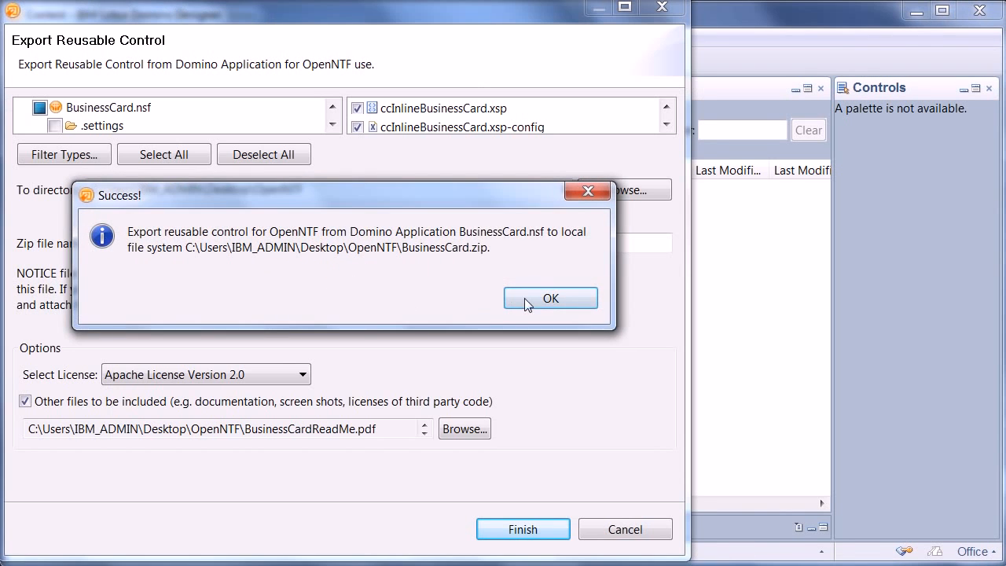
# Dismiss the export message, switch to the OpenNTF folder in Windows Explorer and extract BusinessCard.zip to a BusinessCard subfolder
pyautogui.click(524, 298)
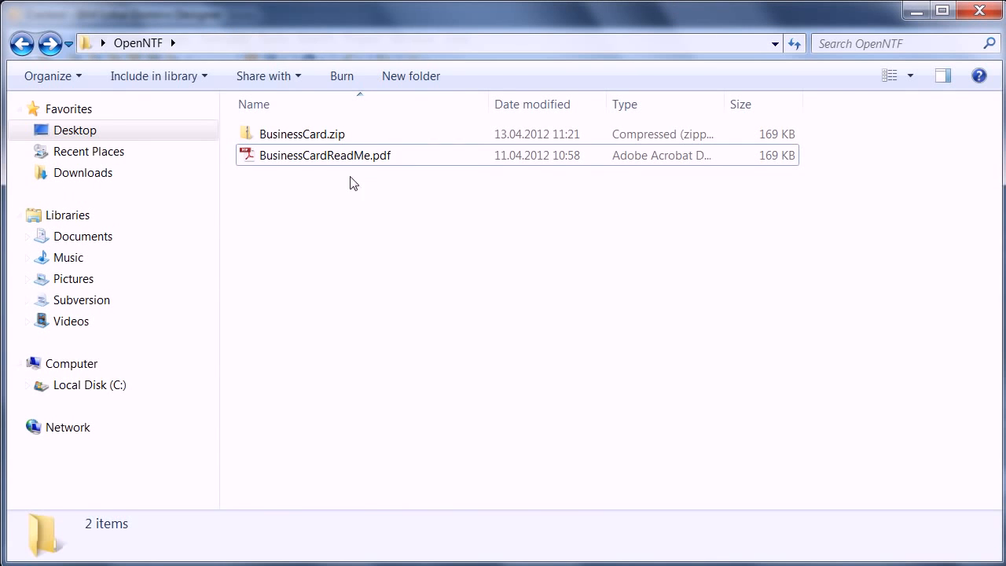
pyautogui.click(285, 140)
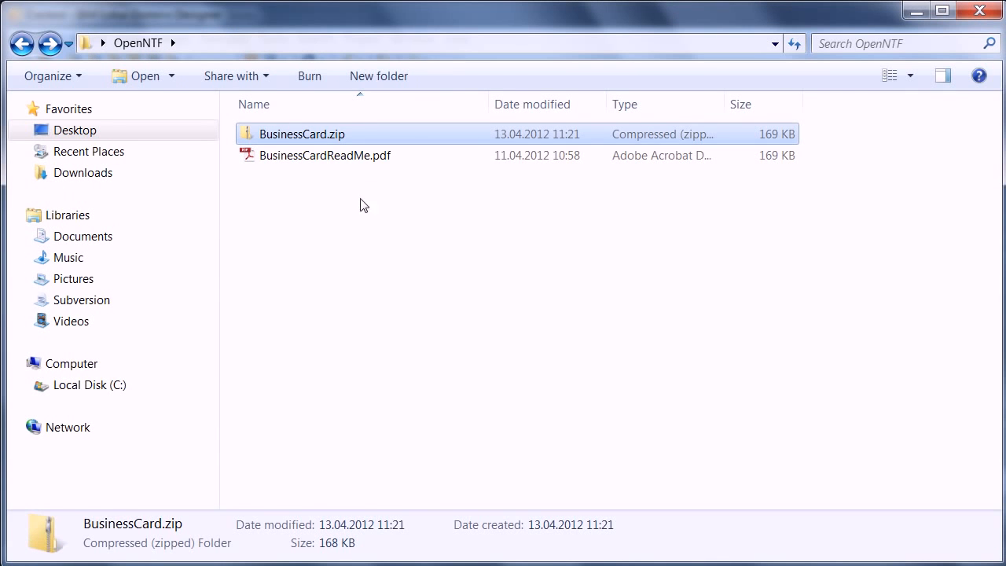
pyautogui.rightClick(286, 136)
pyautogui.click(342, 189)
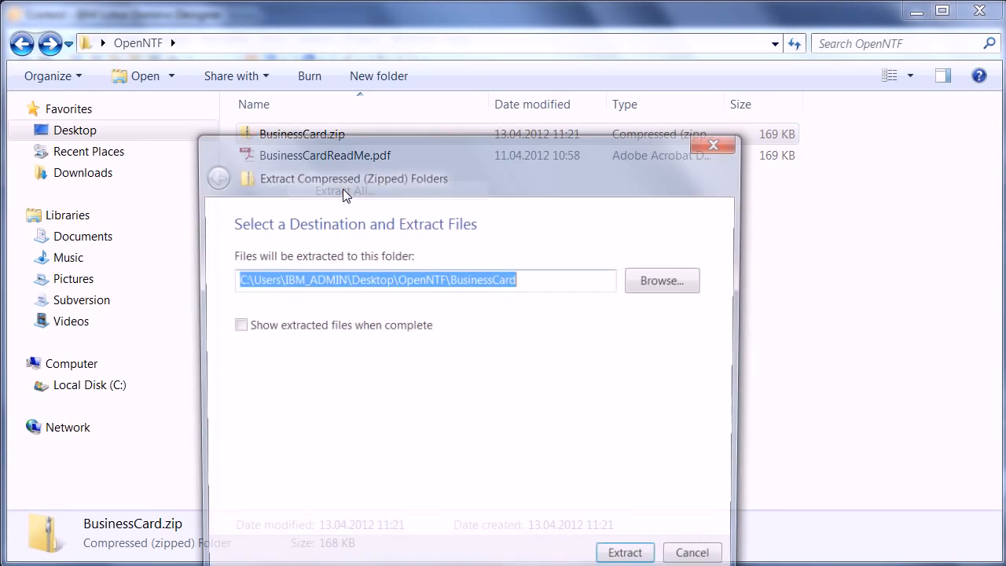
pyautogui.click(641, 550)
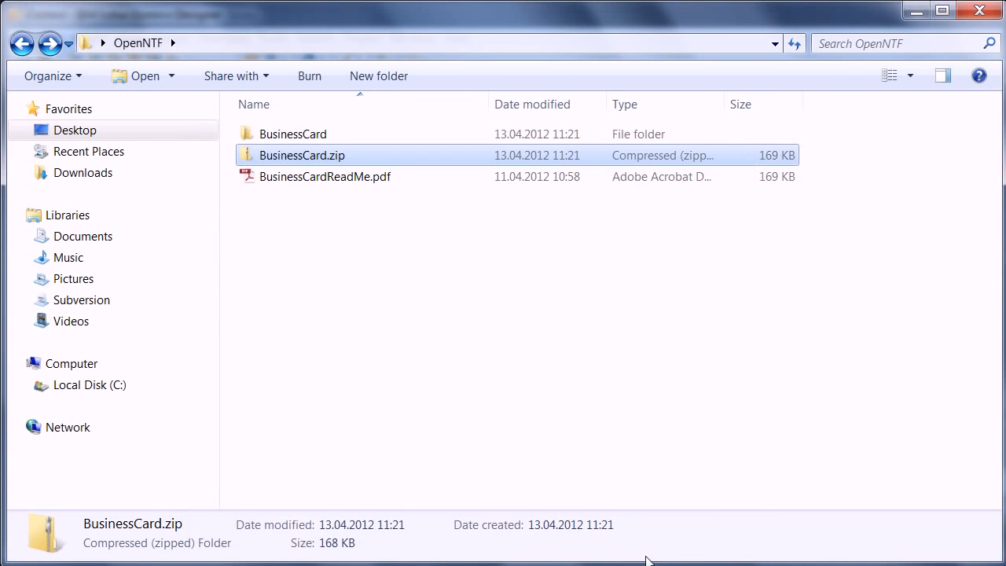
# Open the extracted BusinessCard folder and check the BusinessCard.nsf, BusinessCardReadMe.pdf and LICENSE files in it
pyautogui.doubleClick(275, 138)
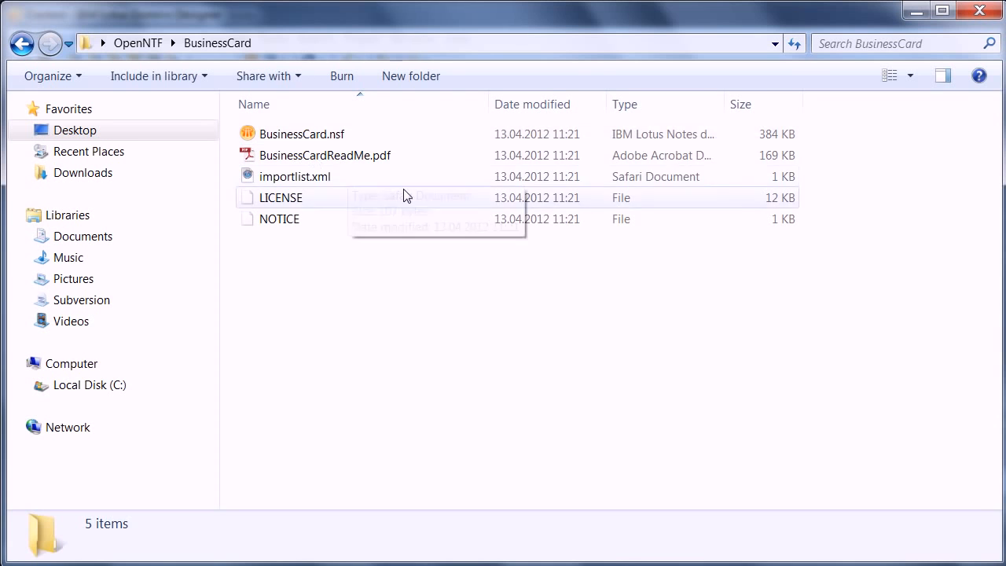
pyautogui.click(328, 138)
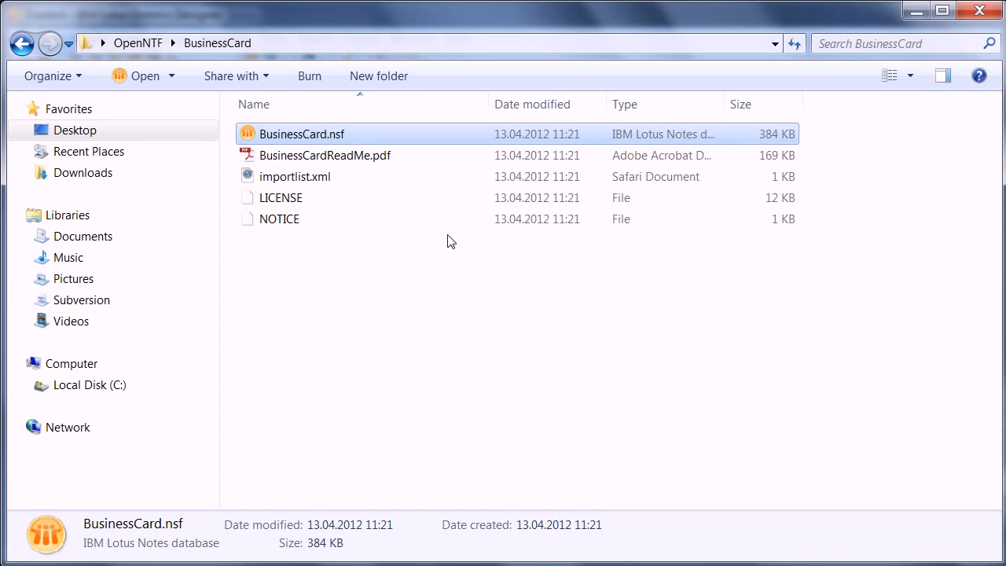
pyautogui.click(362, 159)
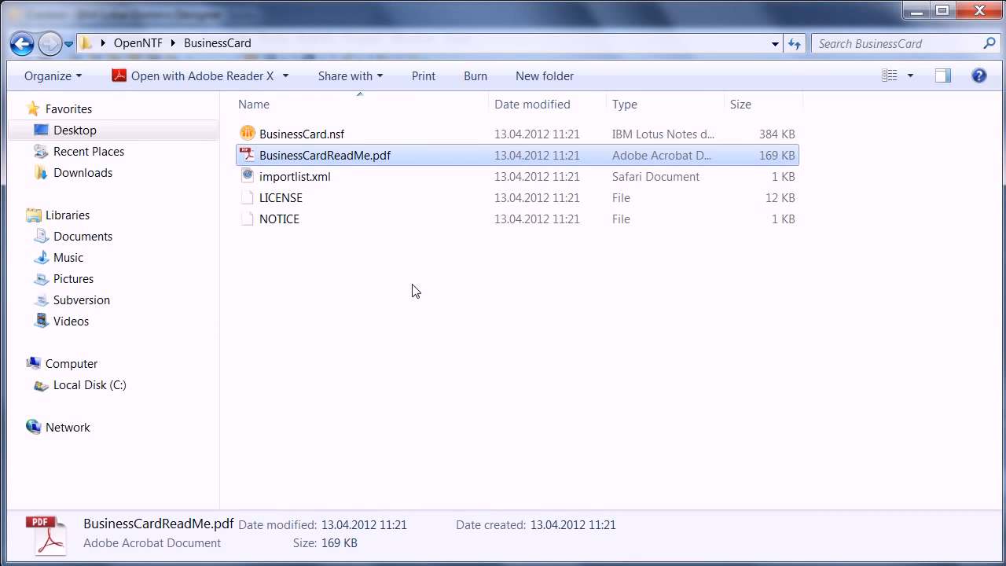
pyautogui.click(281, 203)
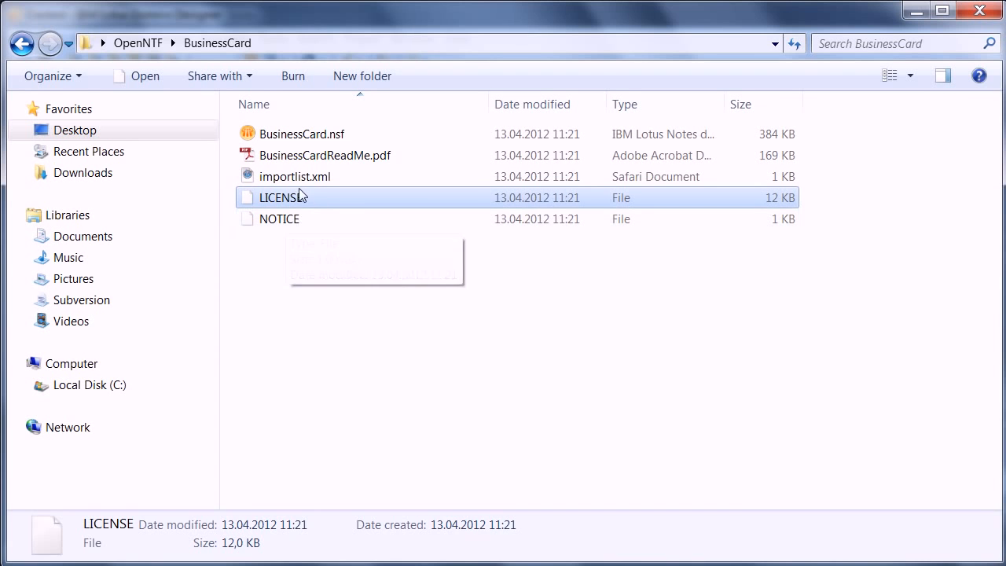
# Open importlist.xml in Notepad, examine its ImportFolder entry for the custom controls and close the file
pyautogui.click(273, 183)
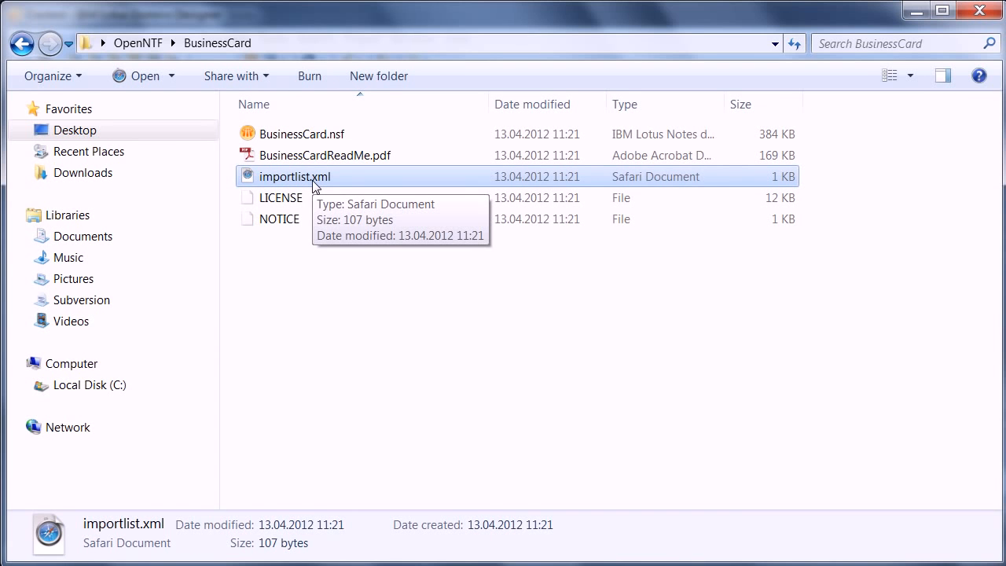
pyautogui.rightClick(312, 181)
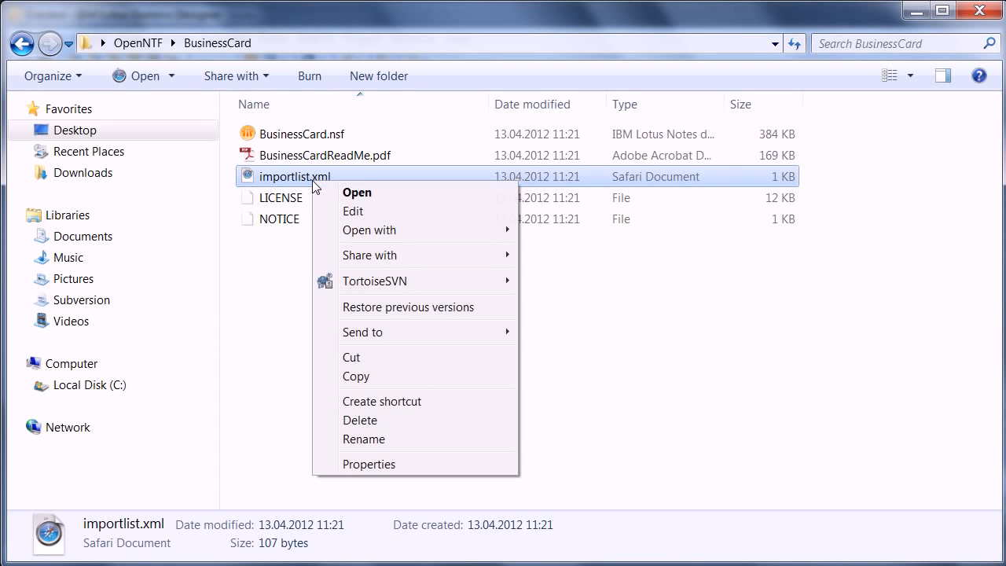
pyautogui.click(353, 212)
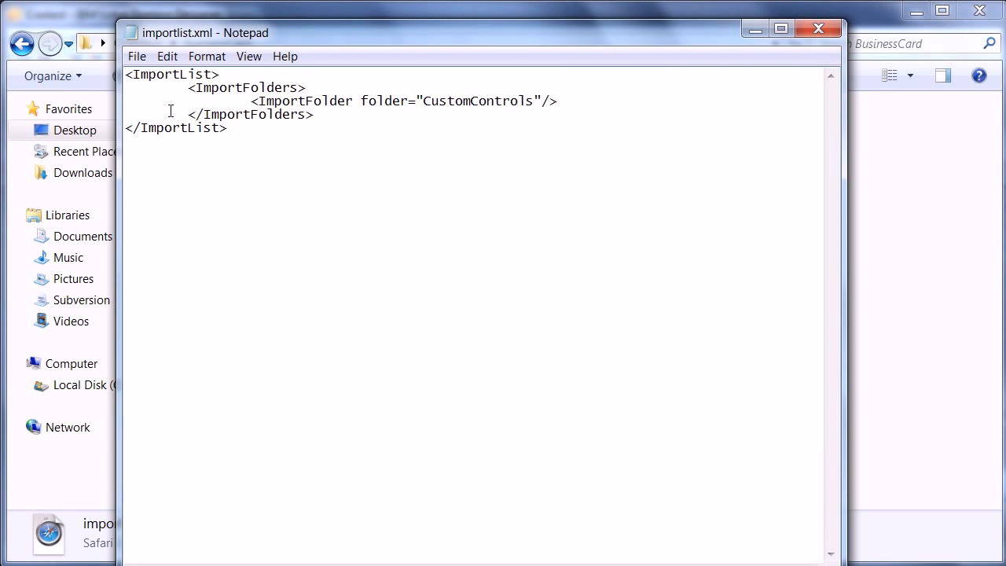
pyautogui.moveTo(250, 101); pyautogui.dragTo(561, 103)
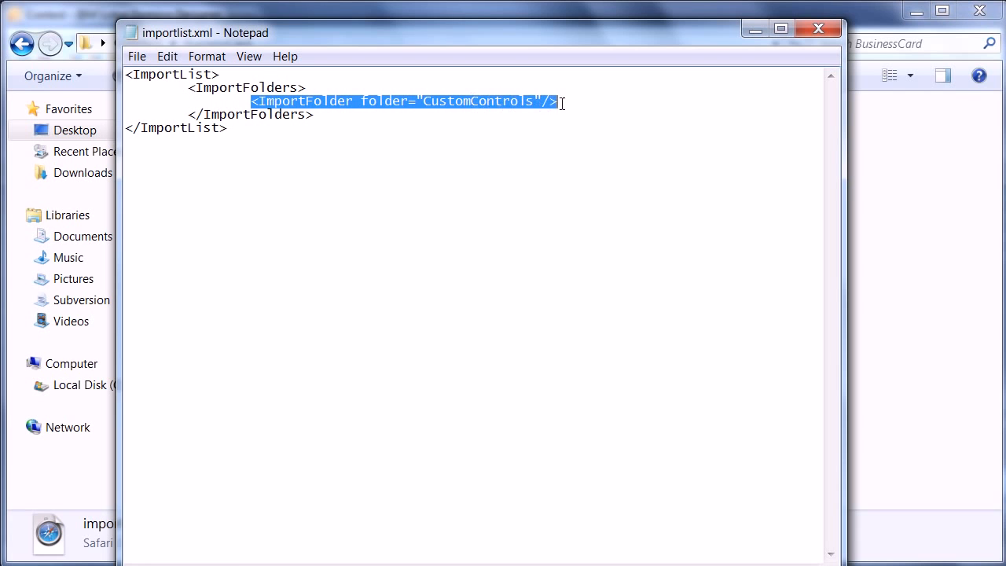
pyautogui.click(579, 100)
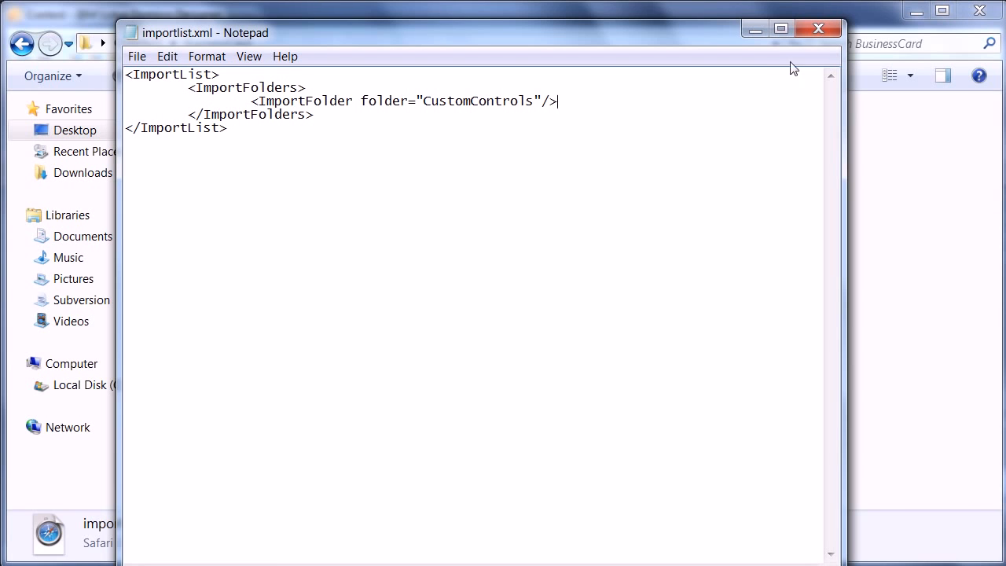
pyautogui.click(815, 28)
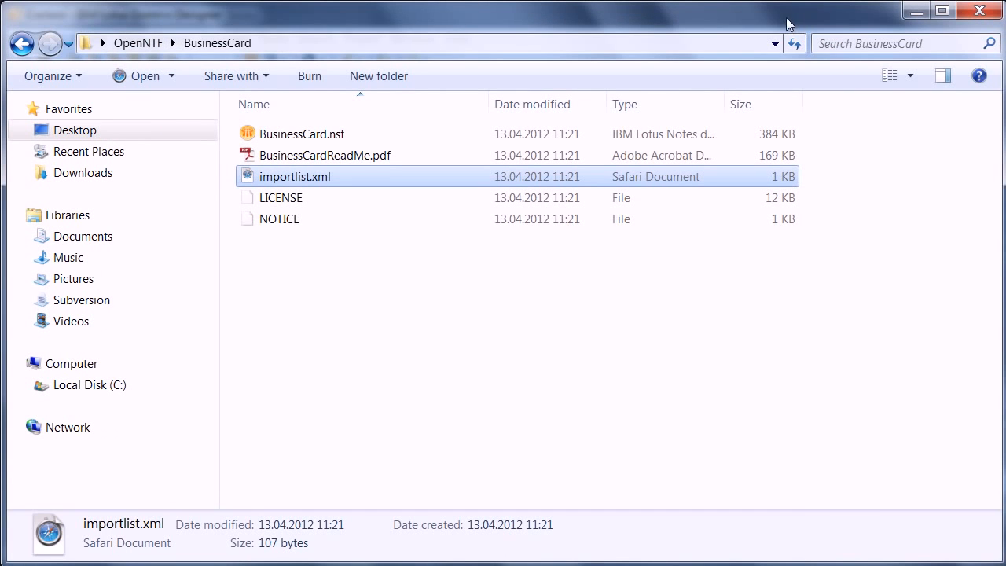